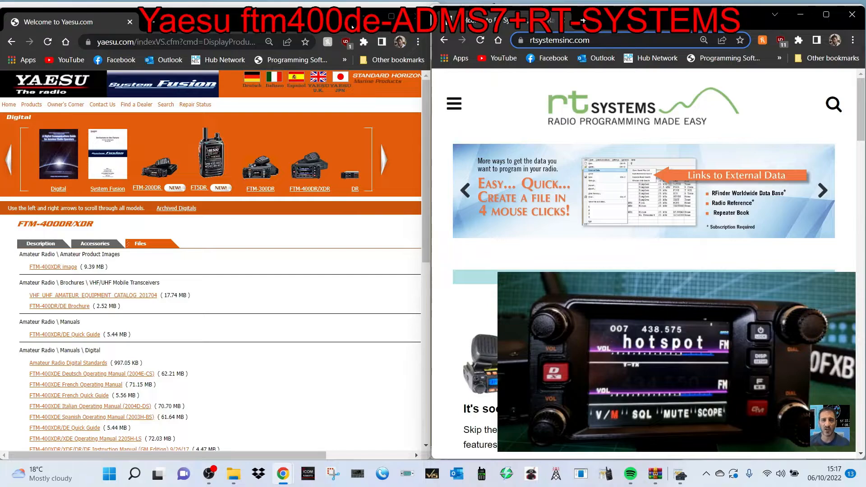
- Minimise both browser windows to reveal the ADMS-7 and RT Systems programmers, and position the two programmer windows side by side
left_click(368, 16)
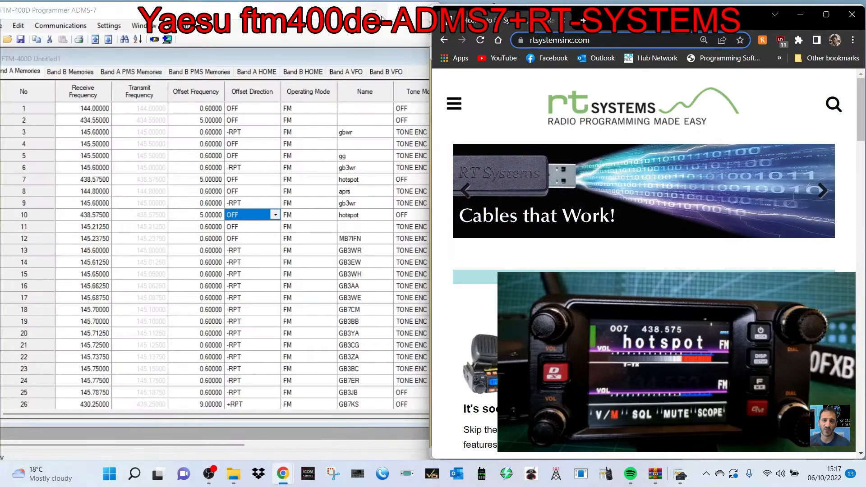
left_click(800, 14)
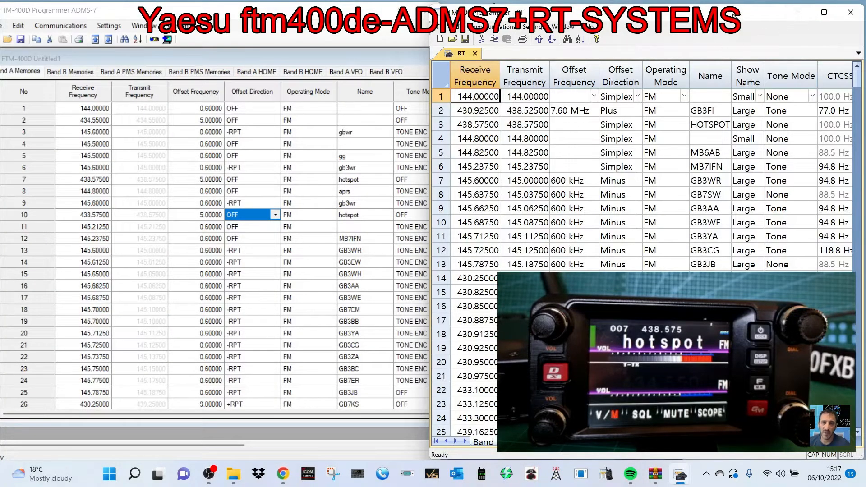
mouse_move(735, 15)
left_mouse_down()
mouse_move(708, 15)
mouse_move(744, 14)
left_mouse_up()
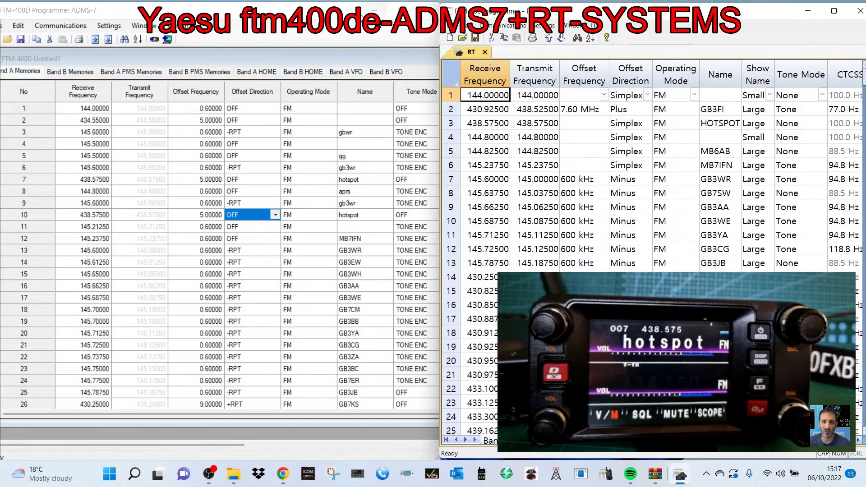
left_click_drag(317, 17, 320, 16)
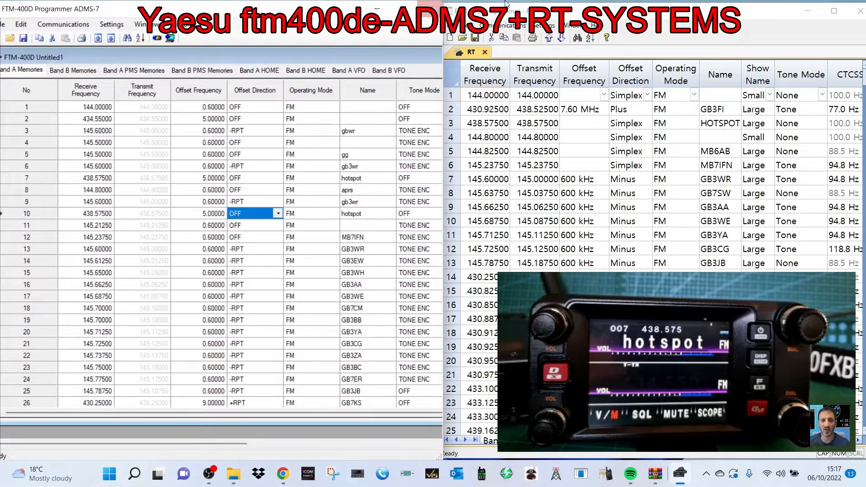
left_click(689, 16)
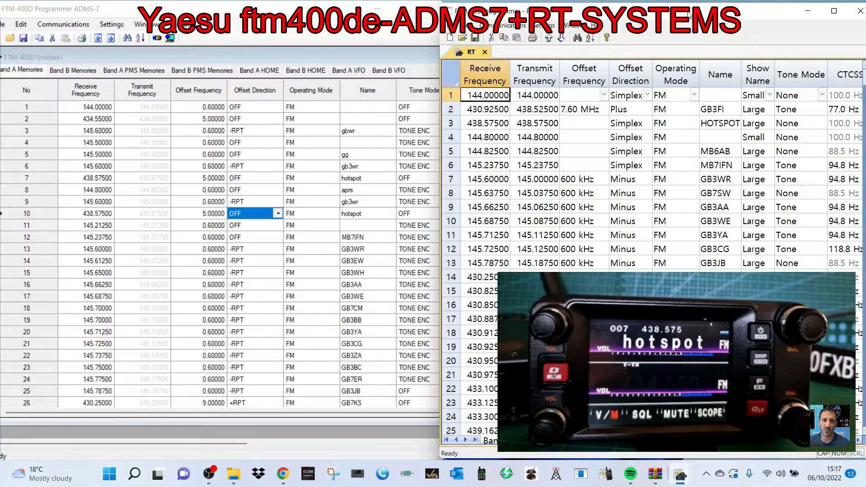
left_click(294, 18)
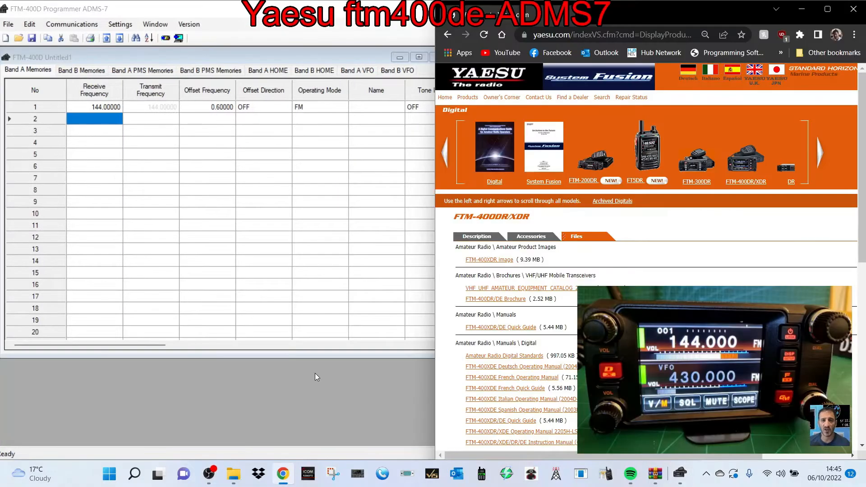
- Look through the FTM-400DR/XDR files on the Yaesu website for the ADMS-7 programming software downloads
left_click(361, 389)
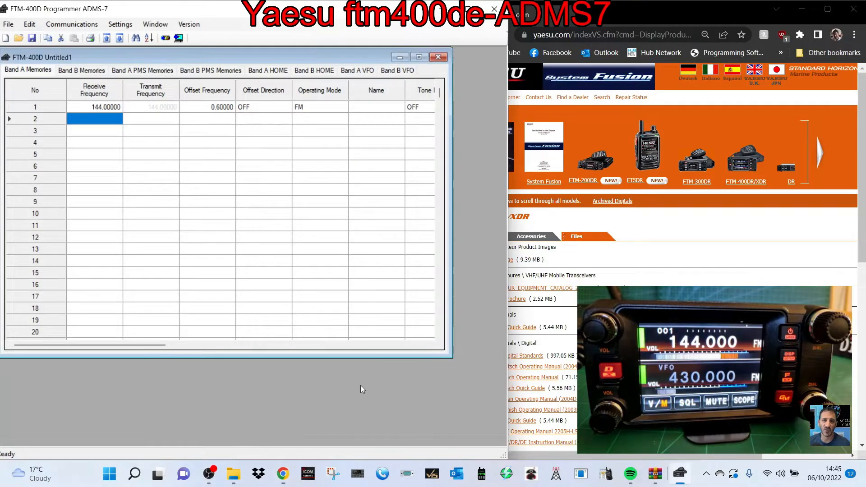
left_click(620, 249)
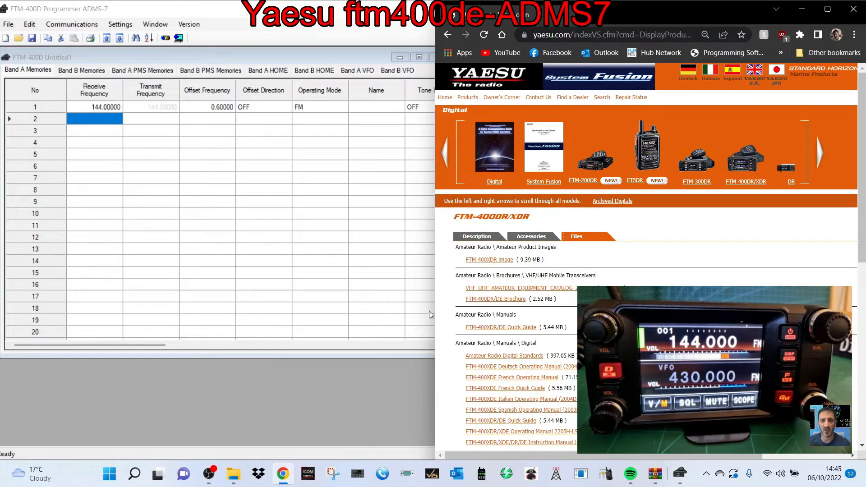
scroll(658, 234, "down", 6)
scroll(663, 242, "up", 6)
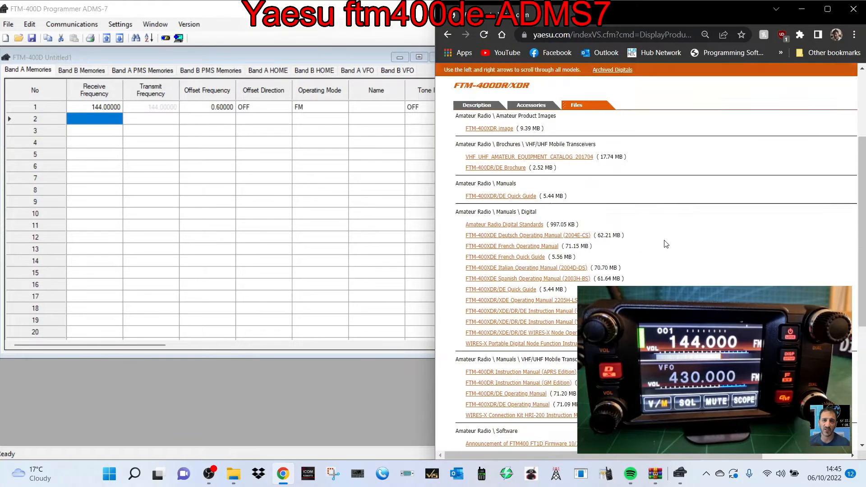
scroll(665, 244, "down", 10)
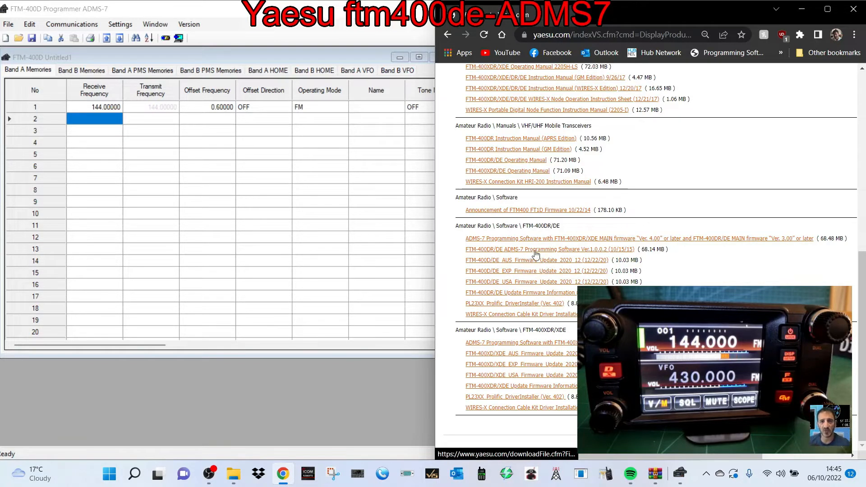
left_click(375, 383)
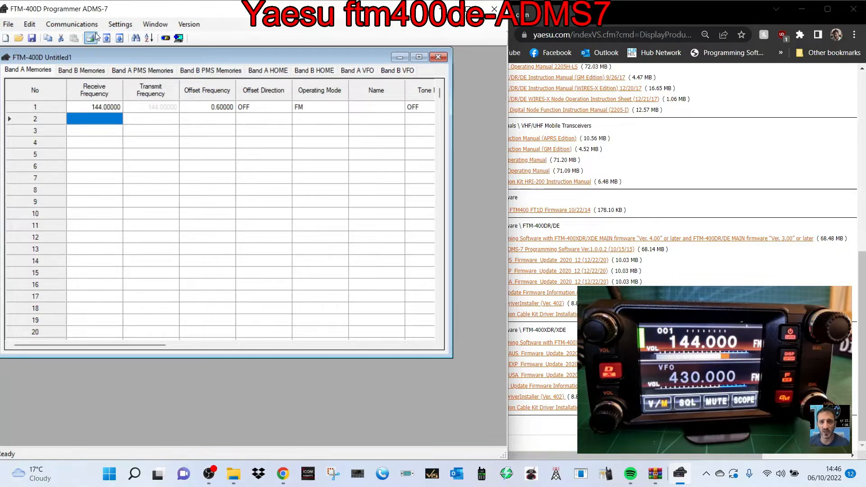
left_click(74, 26)
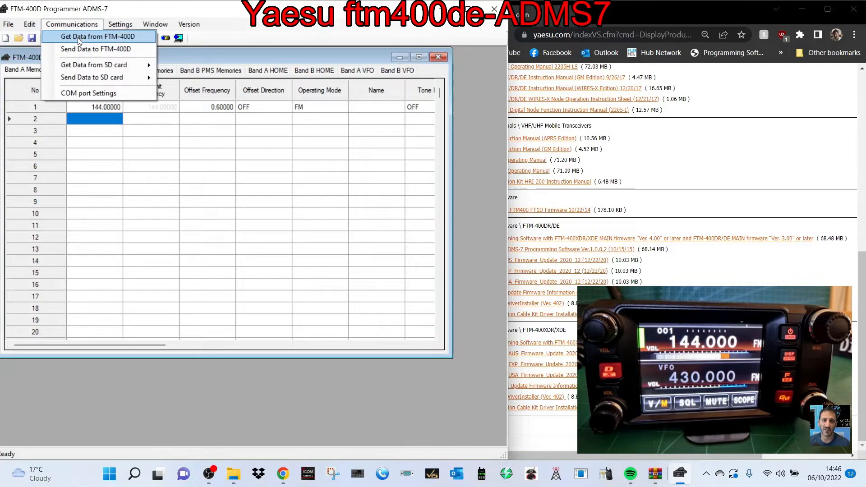
left_click(80, 38)
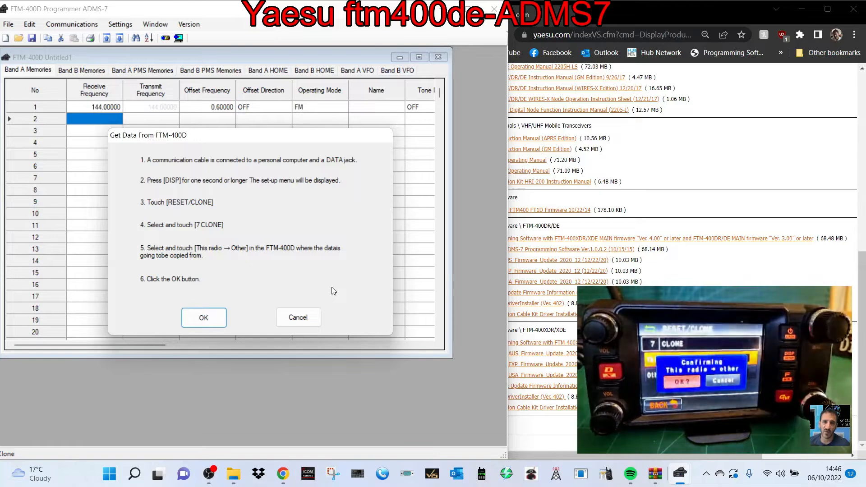
left_click(203, 318)
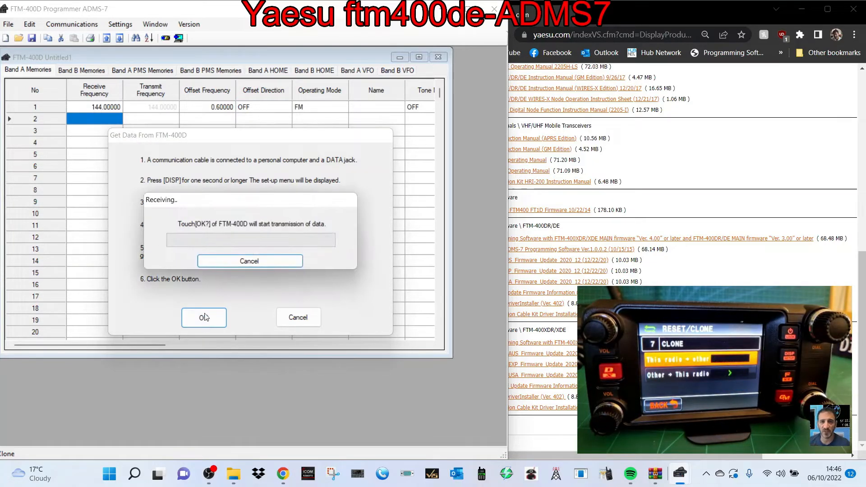
left_click(245, 258)
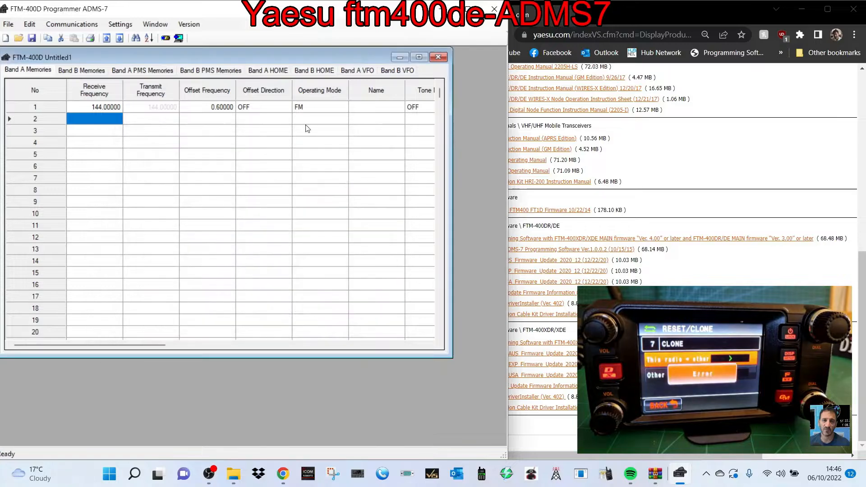
- Get the data from the connected FTM-400D radio into the ADMS-7 programmer and close the finished transfer
left_click(71, 23)
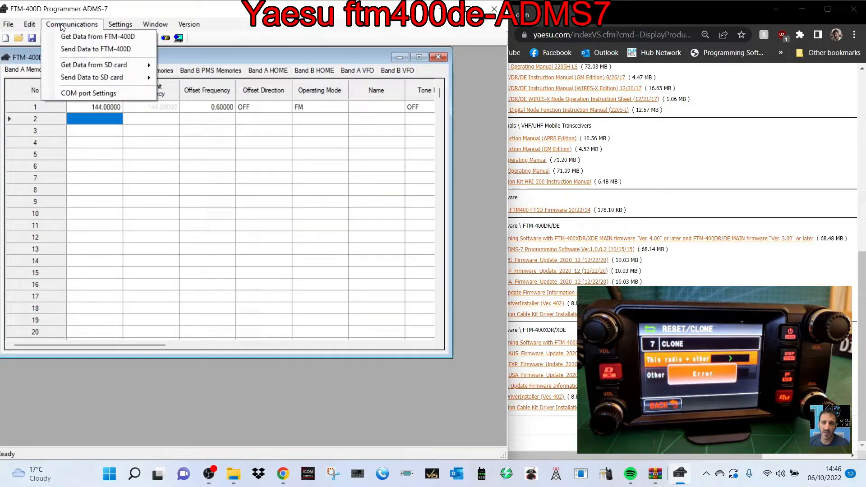
left_click(83, 37)
left_click(210, 318)
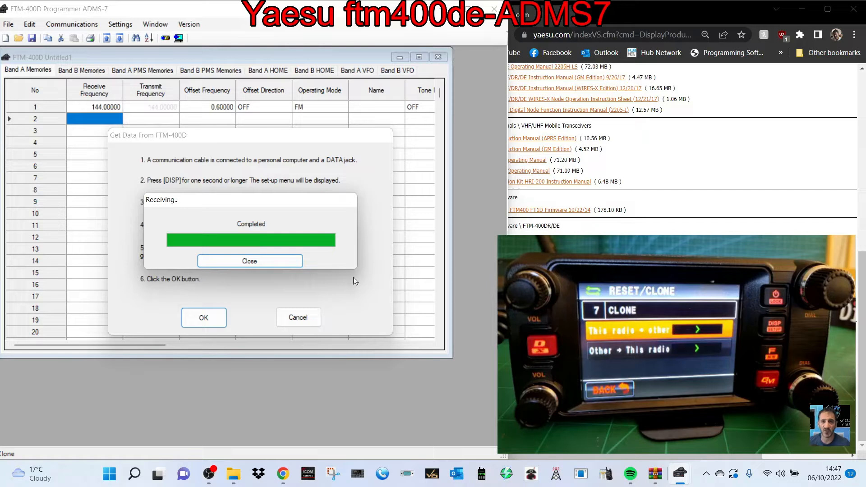
left_click(249, 261)
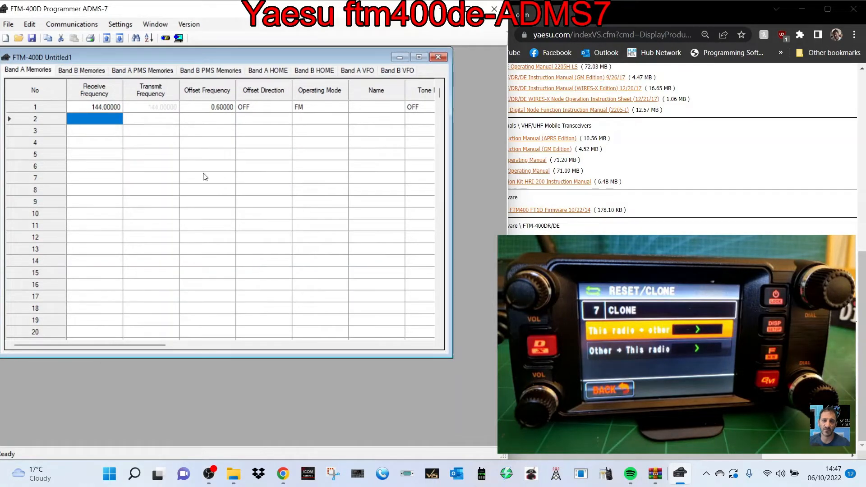
- Maximise the programmer and enlarge the memory table window so that columns through Skip and rows through 26 fit
left_click(468, 7)
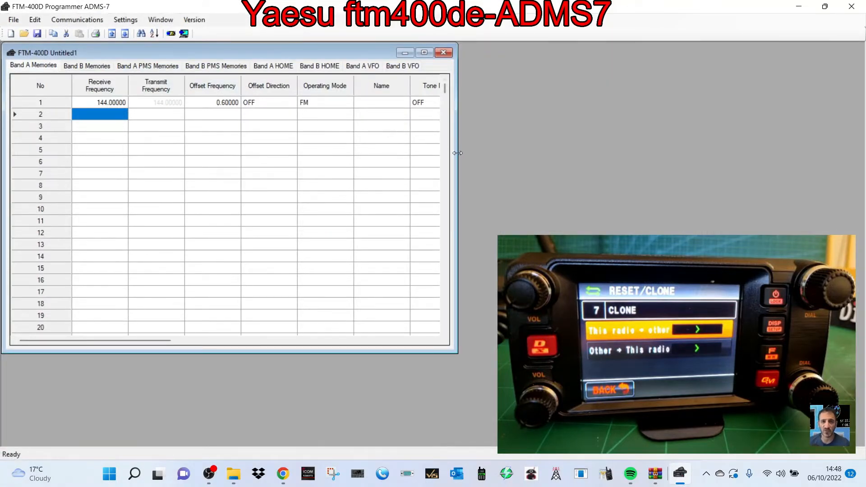
left_click_drag(457, 153, 700, 153)
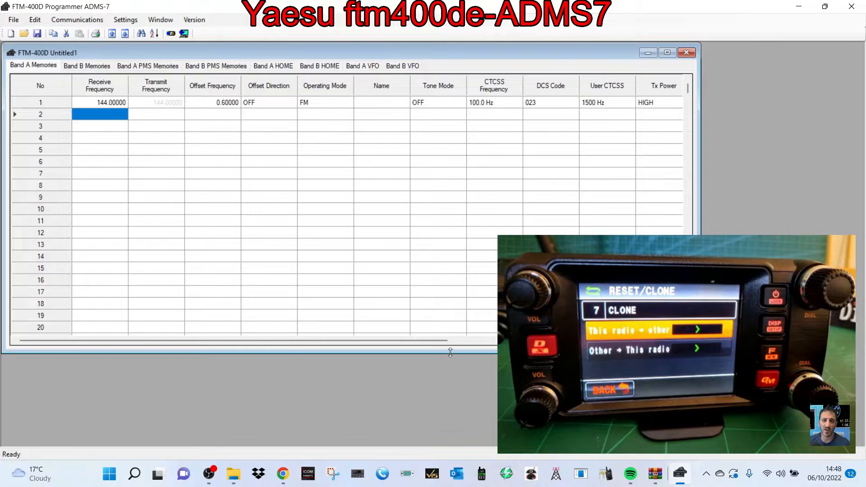
left_click_drag(450, 352, 450, 419)
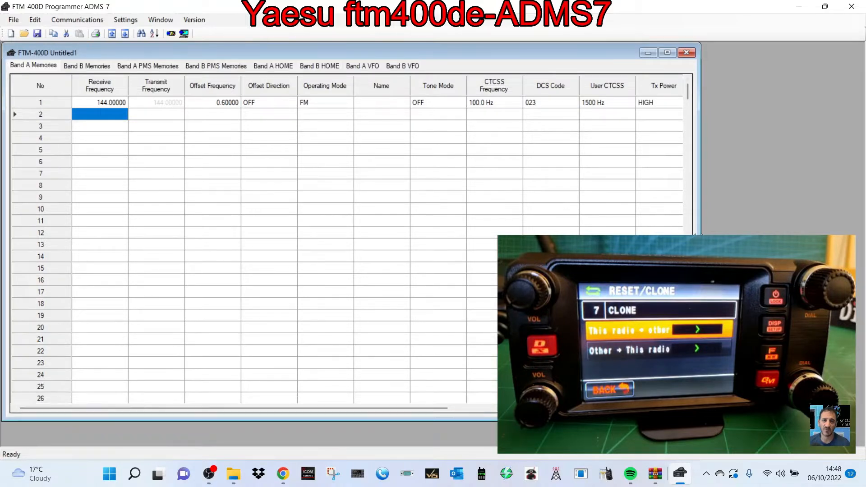
left_click_drag(700, 316, 788, 316)
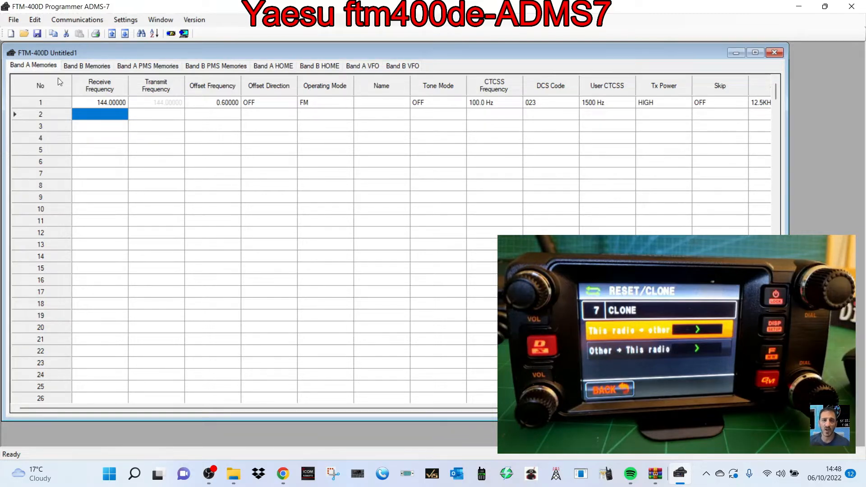
- Examine the Band B memories and the PMS, HOME and VFO tables of both bands, and return to the Band A memories
left_click(92, 67)
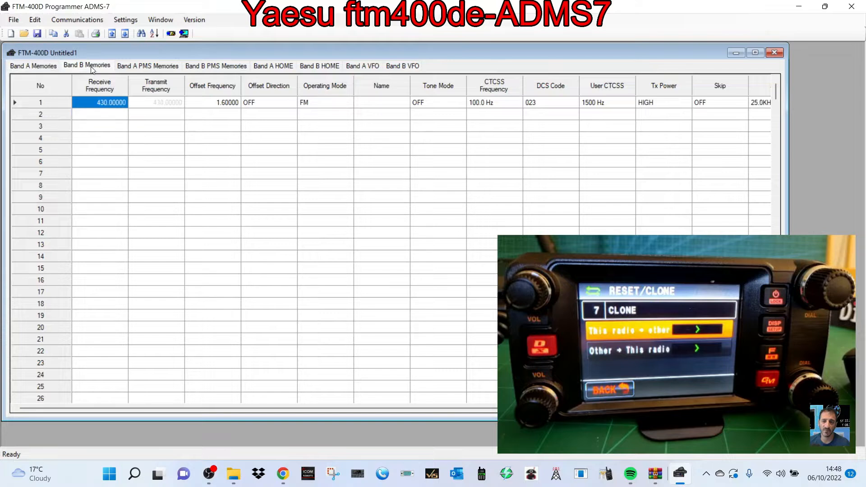
left_click(174, 69)
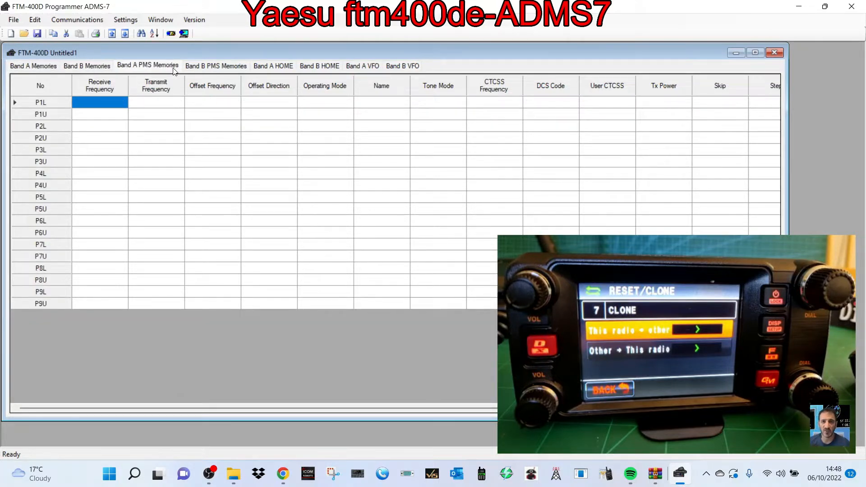
left_click(228, 69)
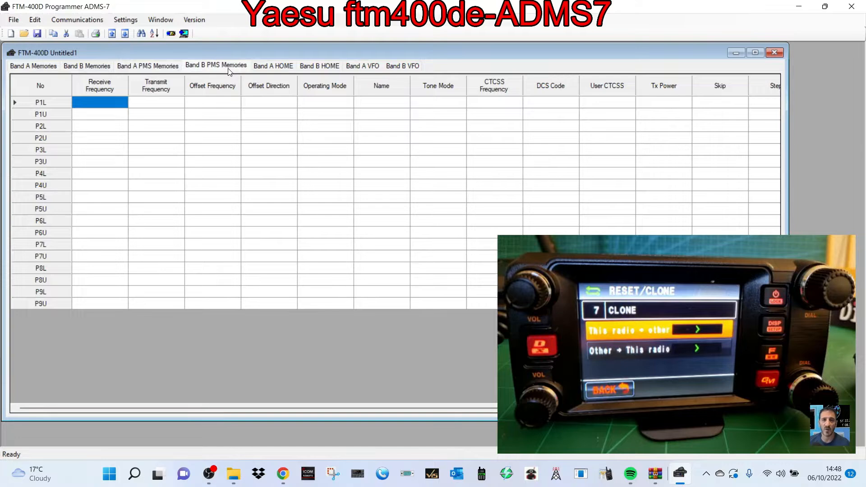
left_click(279, 70)
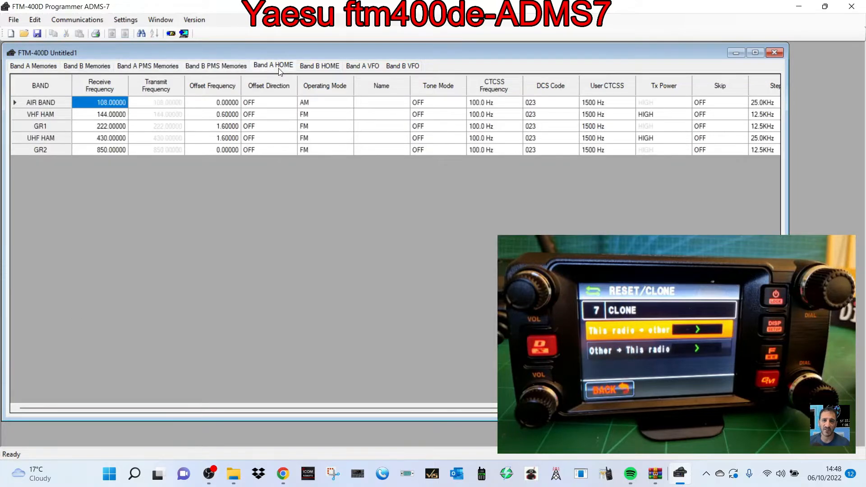
left_click(339, 73)
left_click(361, 67)
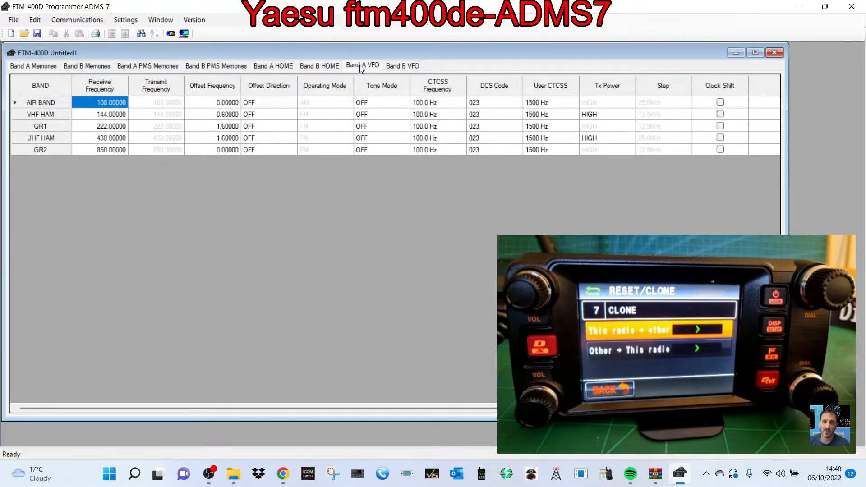
left_click(399, 66)
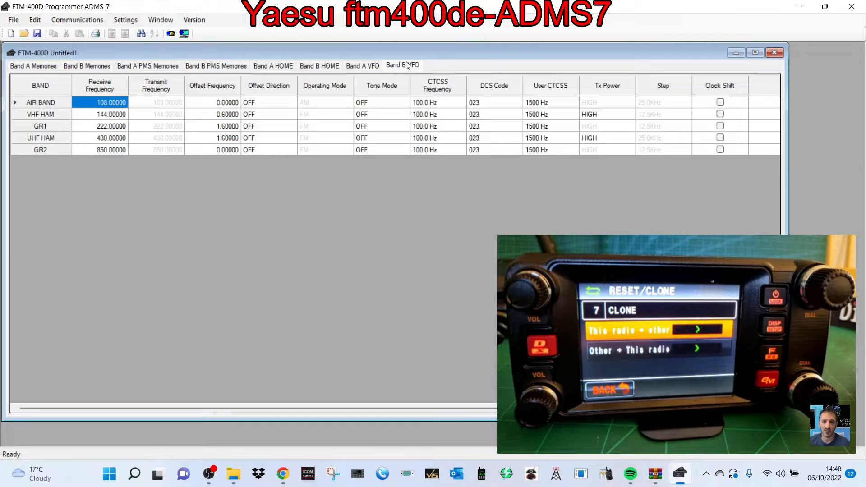
left_click(40, 67)
- Open the radio's set mode settings and review the Normal and GM_WIRES-X options
left_click(120, 20)
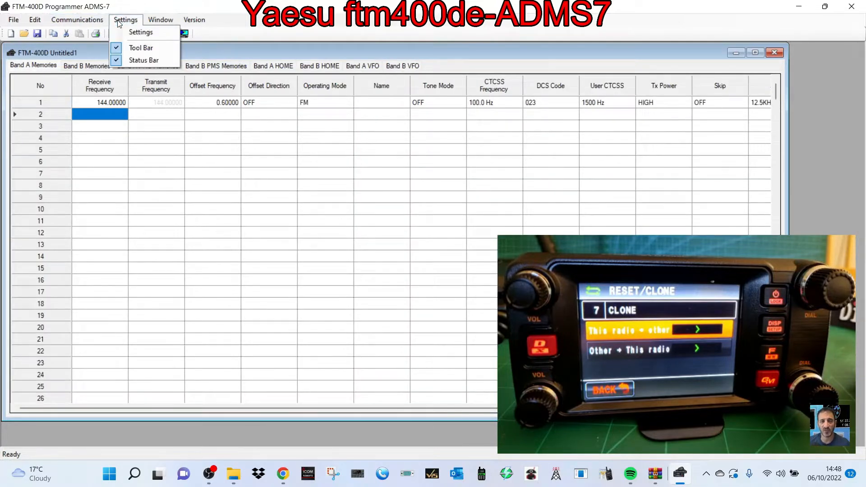
left_click(137, 32)
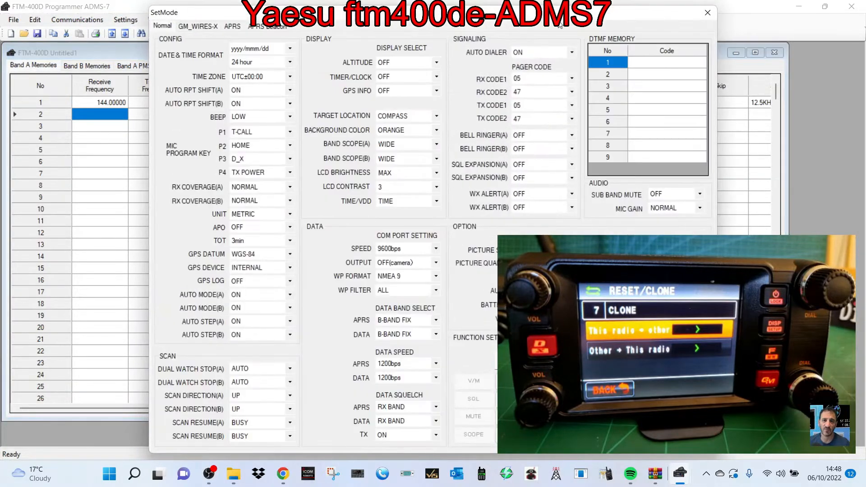
left_click_drag(407, 15, 287, 15)
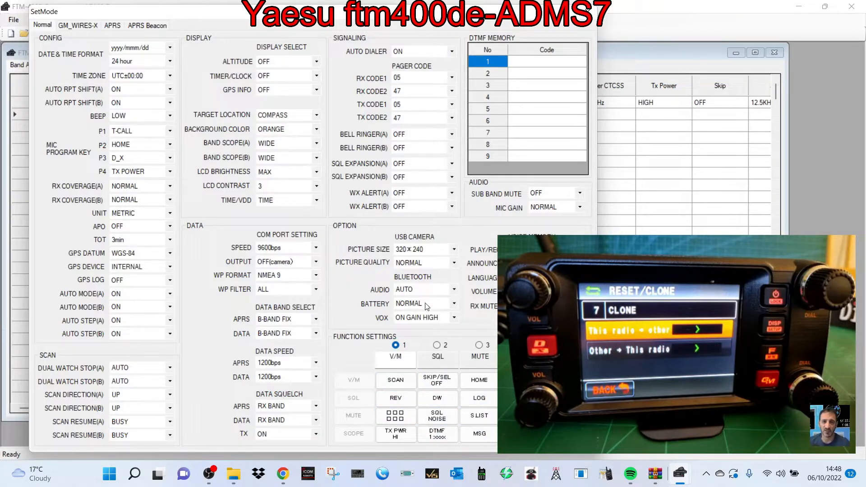
left_click(76, 26)
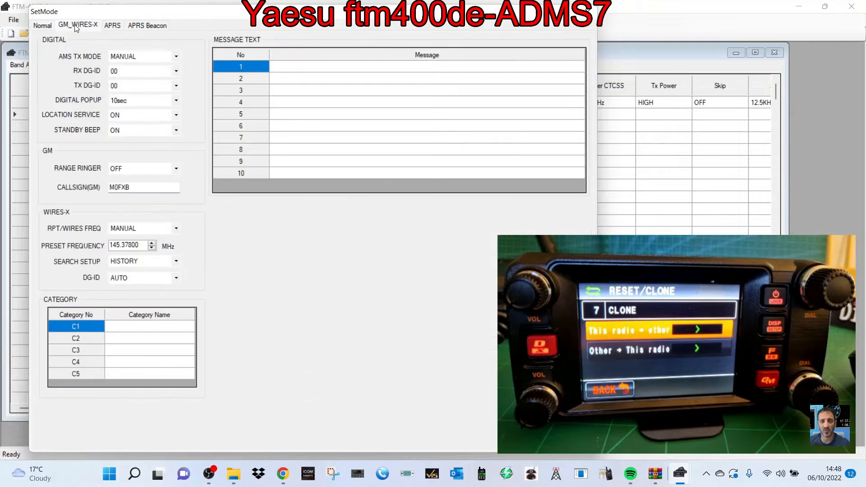
- In the APRS settings, enter the operator's callsign as the APRS callsign, with the suffix -9
left_click(111, 27)
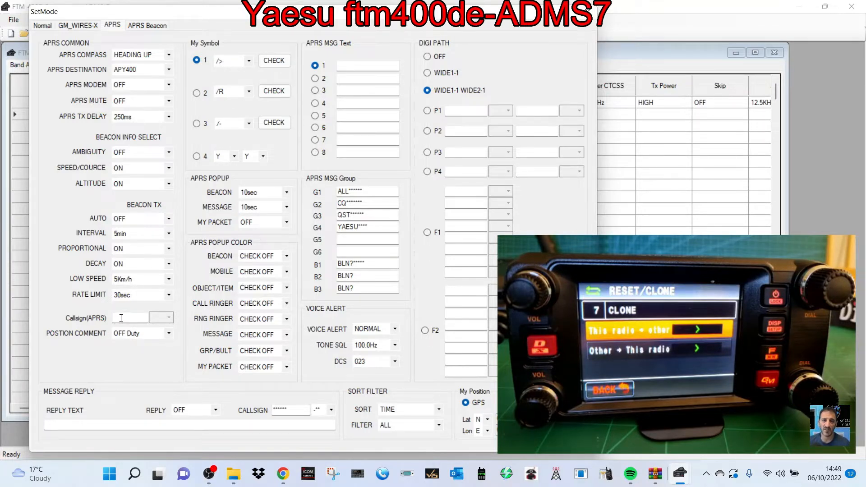
type("M0FXB")
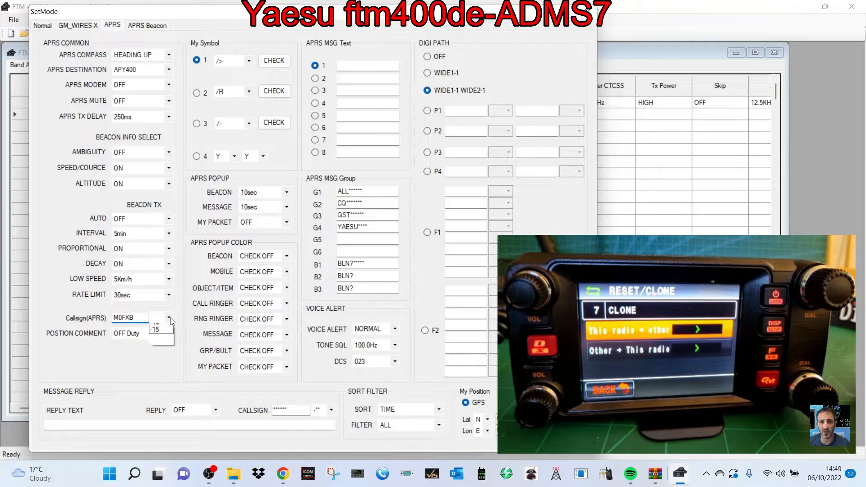
left_click(161, 392)
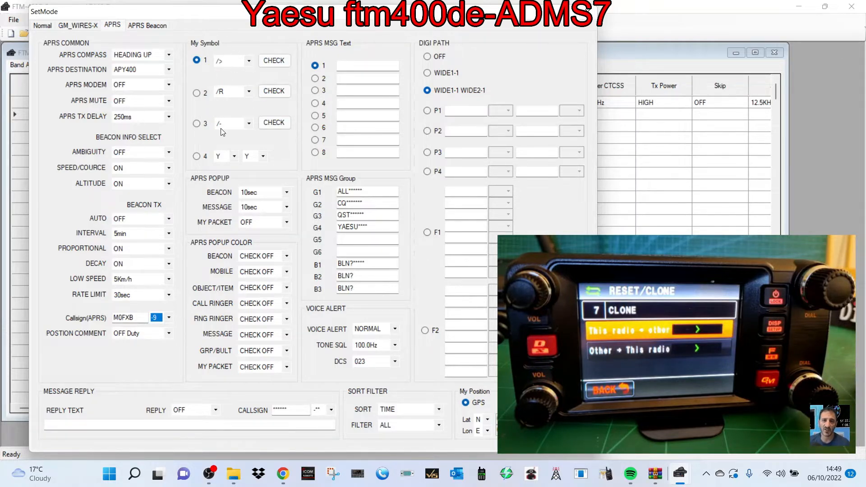
- Set APRS My Symbol 1 to /C, previewing its icon before and after the change, and preview the icon of symbol 2
left_click(284, 60)
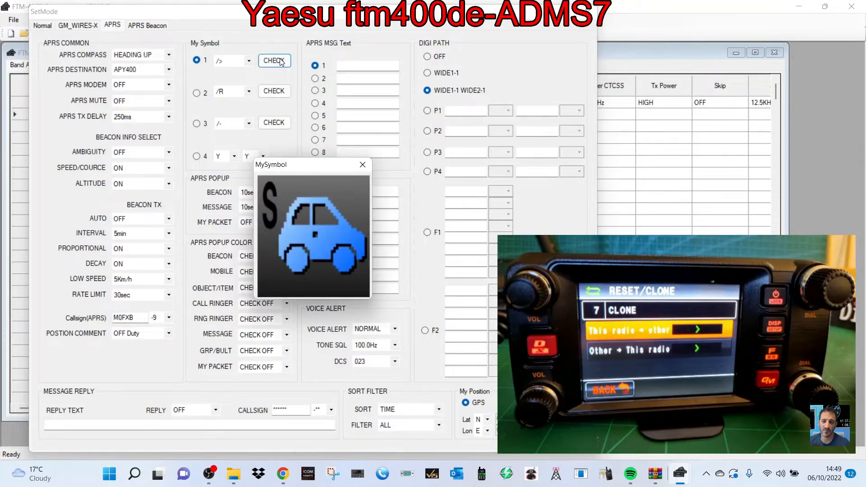
left_click(364, 164)
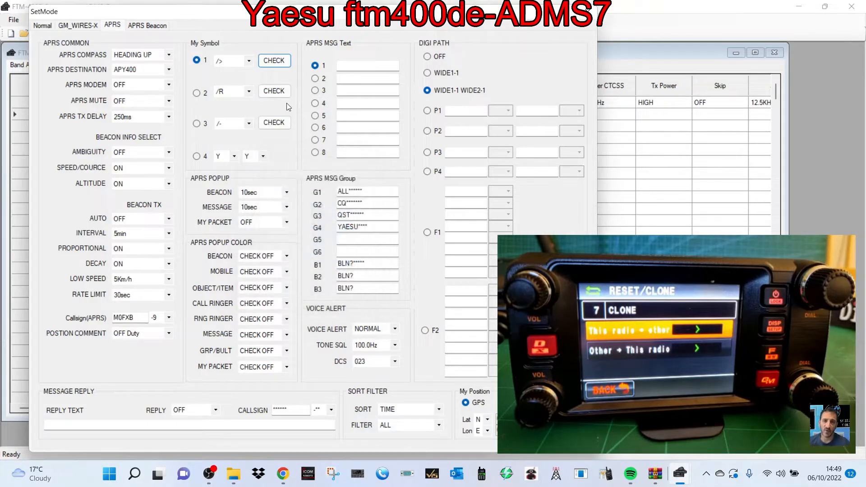
left_click(249, 61)
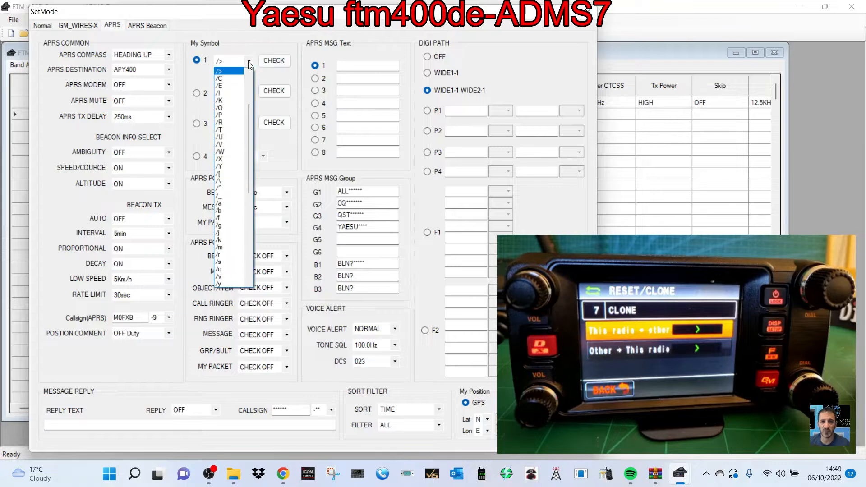
left_click(249, 61)
left_click(248, 62)
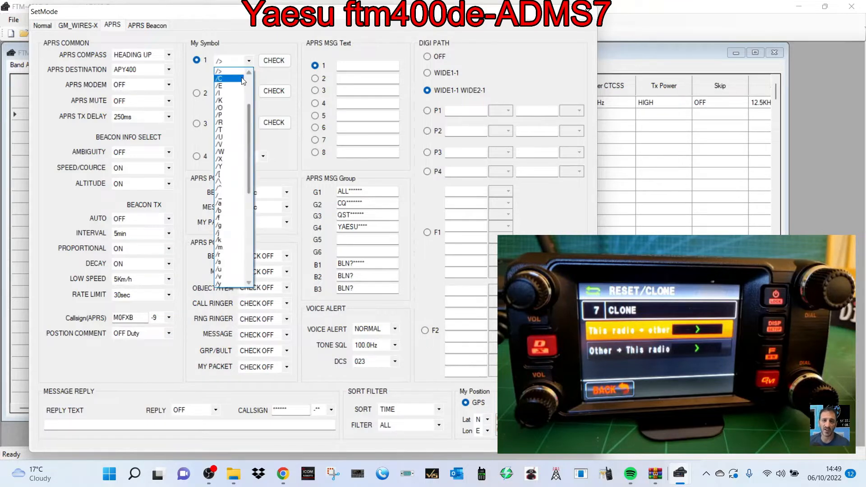
left_click(230, 77)
left_click(276, 61)
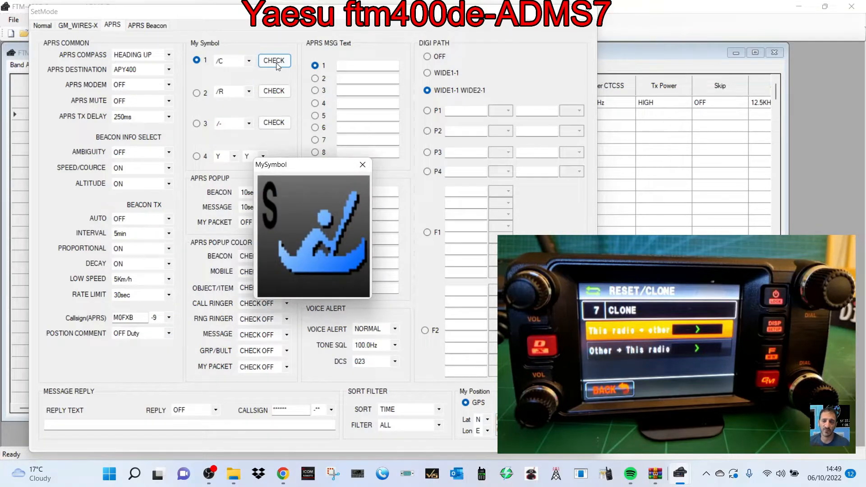
left_click(362, 164)
left_click(267, 93)
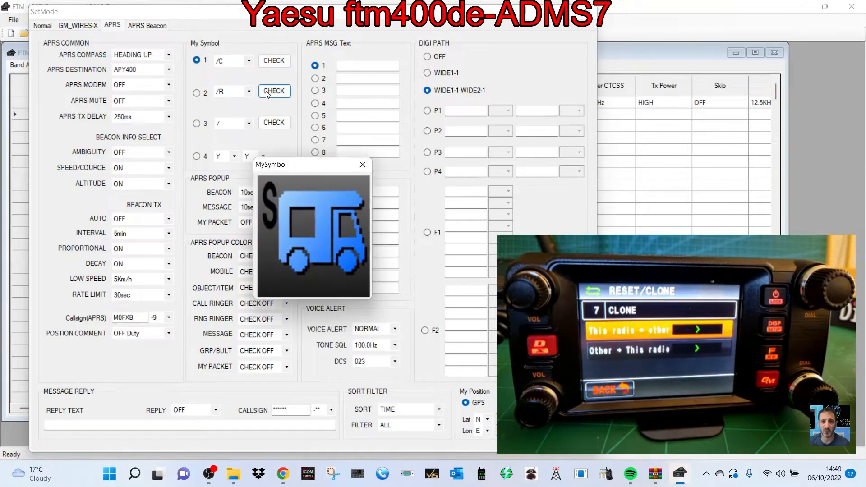
left_click(363, 165)
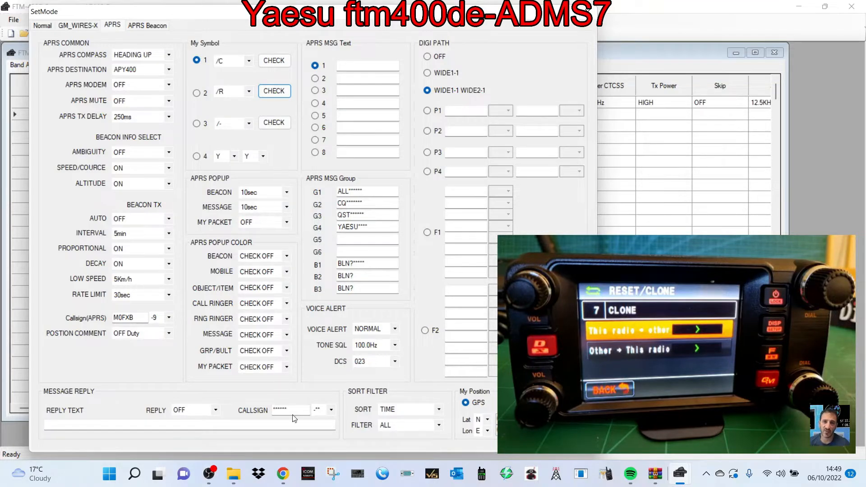
- In the APRS message reply settings, choose the callsign suffix -9 and replace the placeholder callsign with the operator's callsign
left_click(331, 410)
left_click(332, 410)
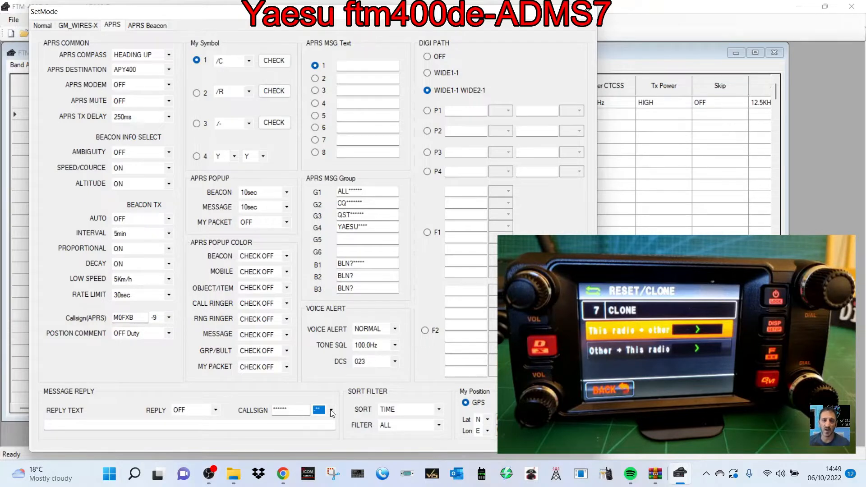
left_click(331, 411)
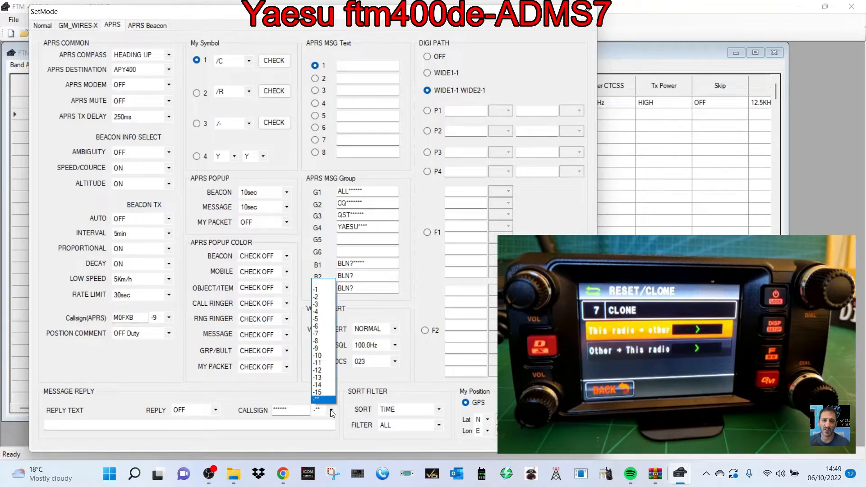
left_click(319, 348)
left_click(294, 407)
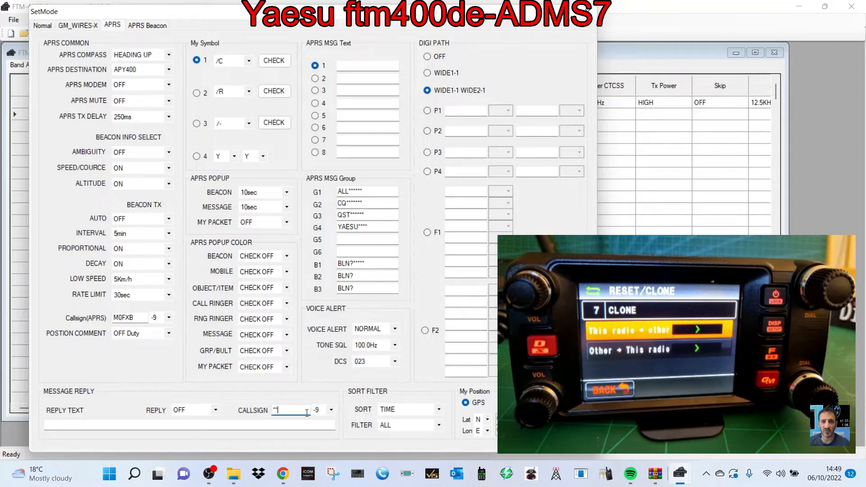
key("BackSpace")
key("BackSpace")
type("M0FXB")
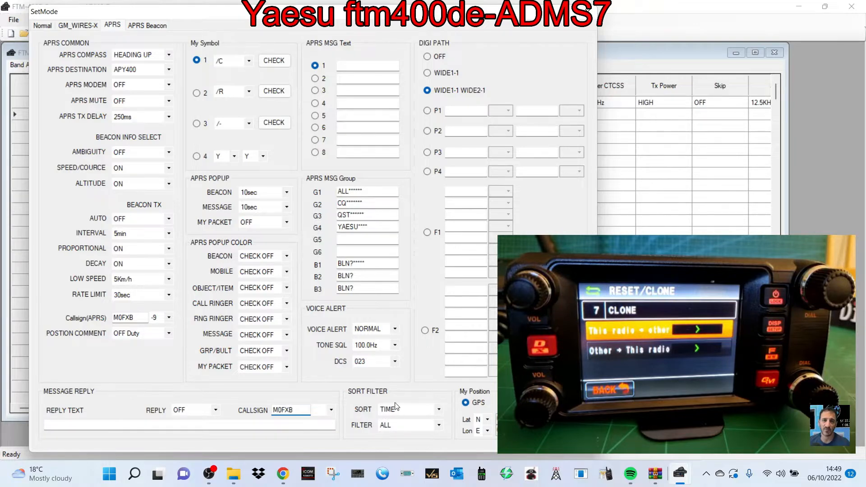
- Enter APRS message text 1 in capitals as HI, the operator's first name and SW UK
left_click(362, 66)
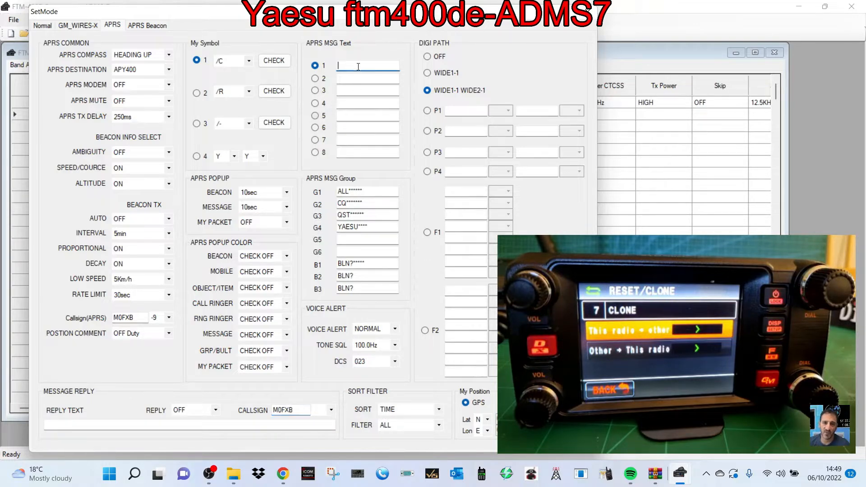
key("Caps_Lock")
key("Caps_Lock")
key("Caps_Lock")
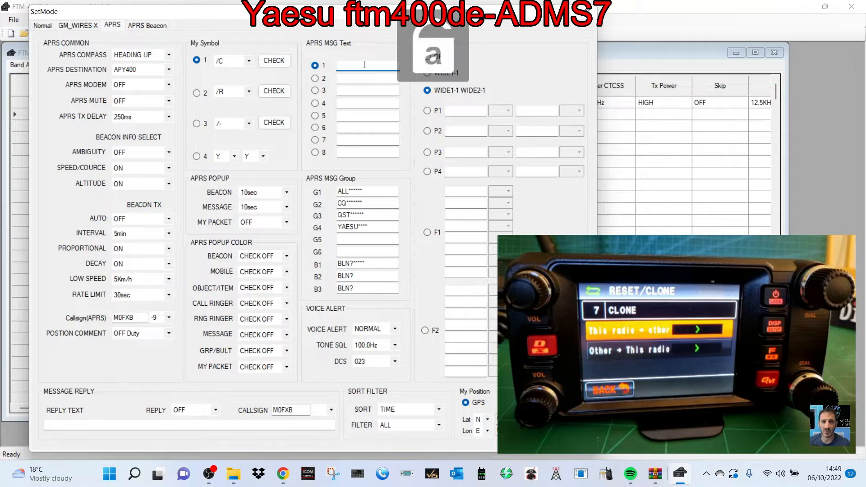
type("HI ")
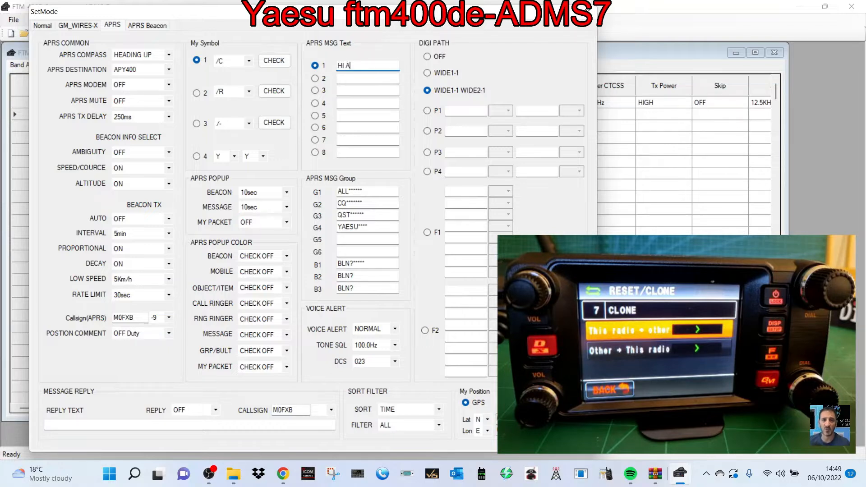
type("ANDREAS")
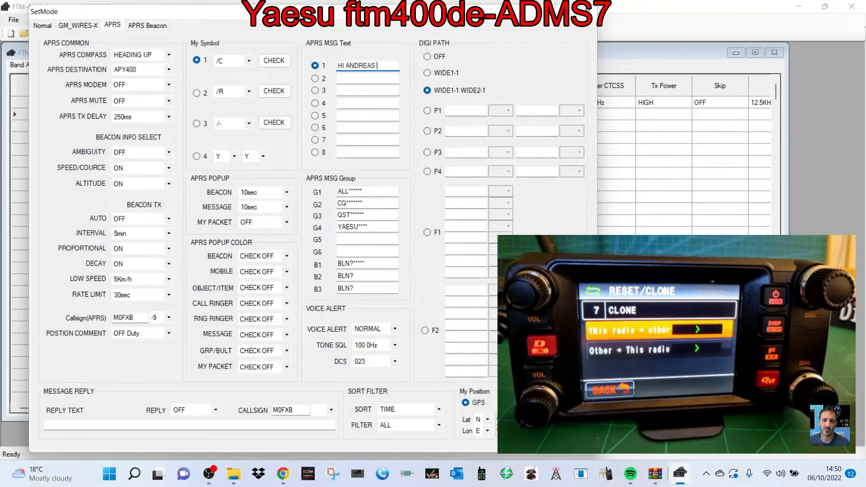
type(" SW UK")
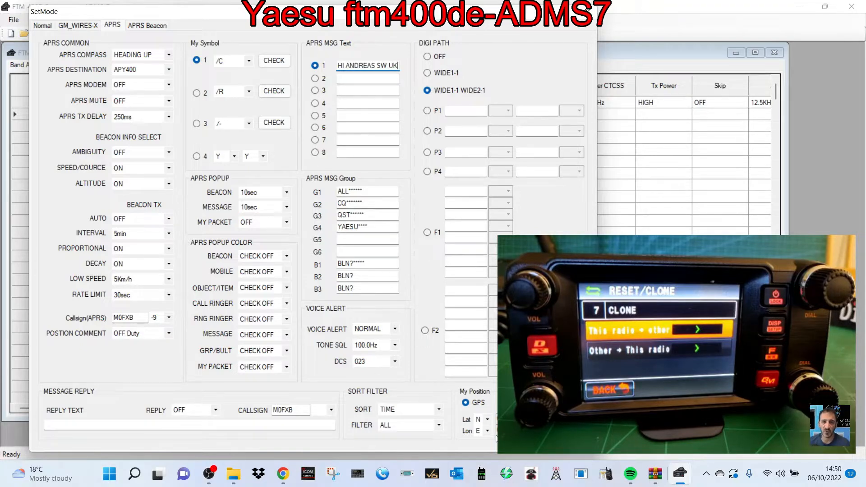
- Switch My Position off GPS with longitude W, set the APRS modem to ON and close the set mode settings
left_click(509, 402)
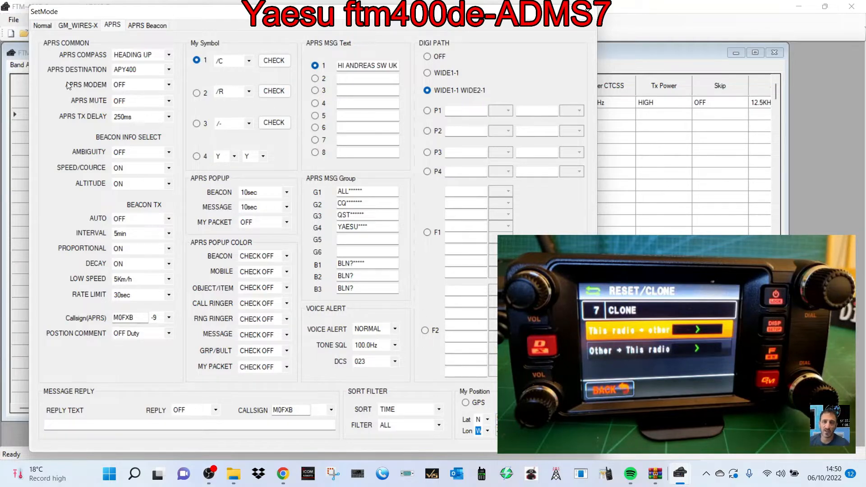
left_click(170, 85)
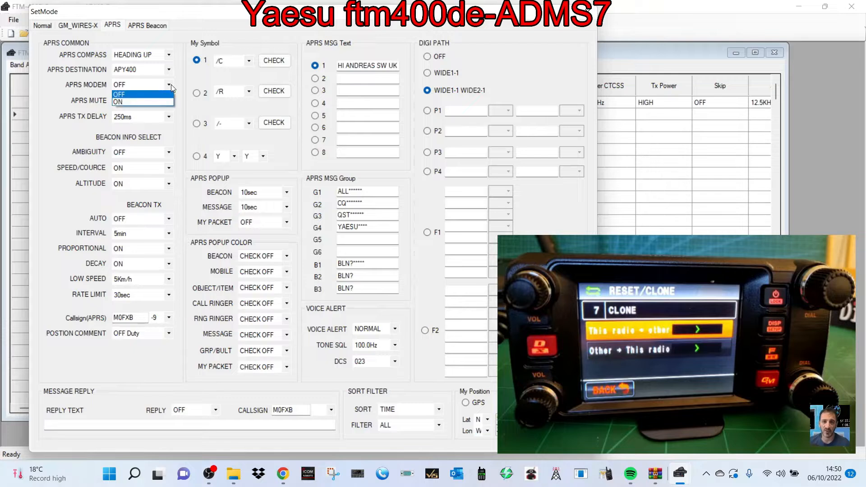
left_click(152, 101)
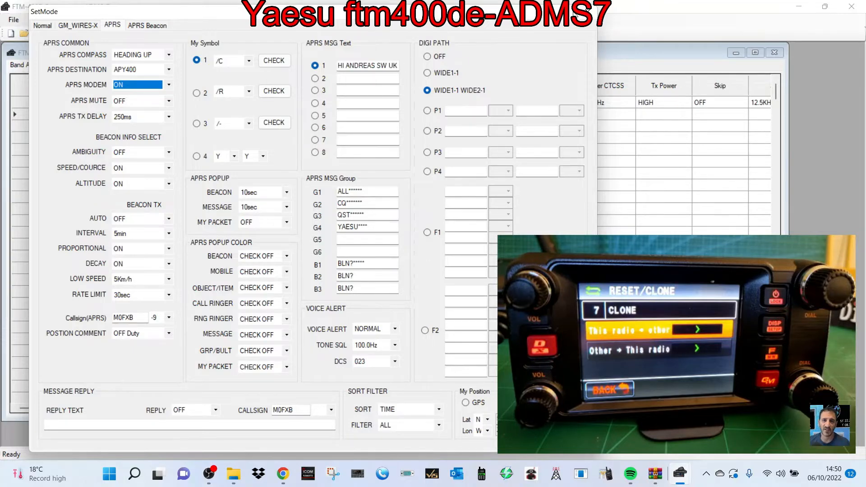
left_click(588, 11)
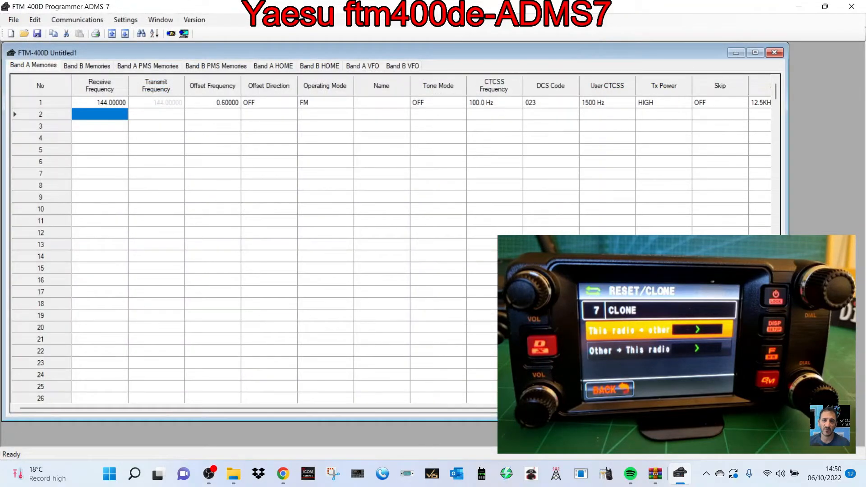
- Reopen the APRS settings, enter "THANKS FO REPLY" as the message reply text and close the settings
left_click(125, 20)
left_click(134, 29)
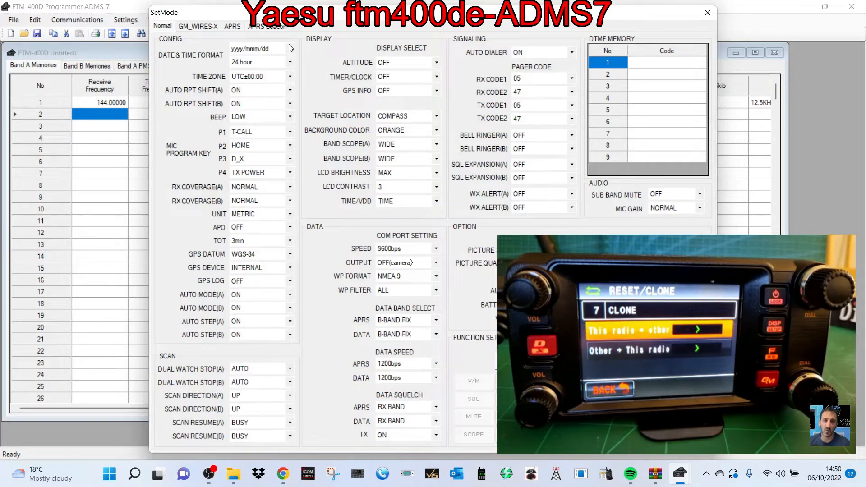
left_click(233, 26)
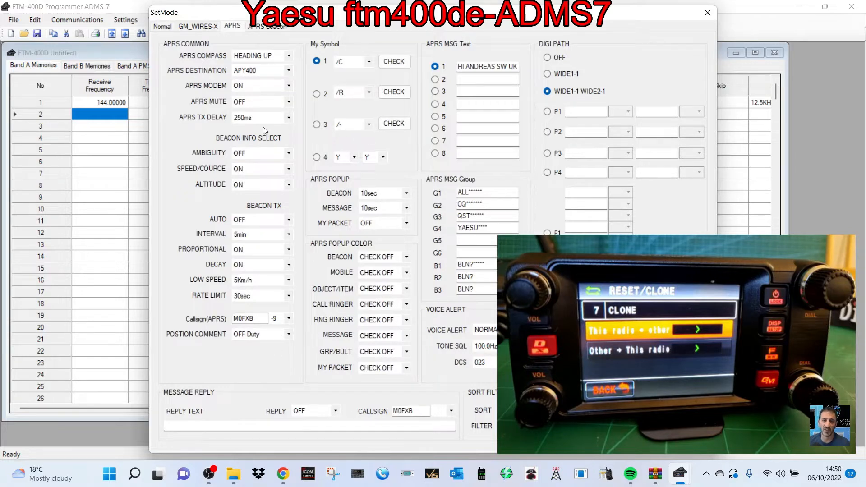
left_click(236, 423)
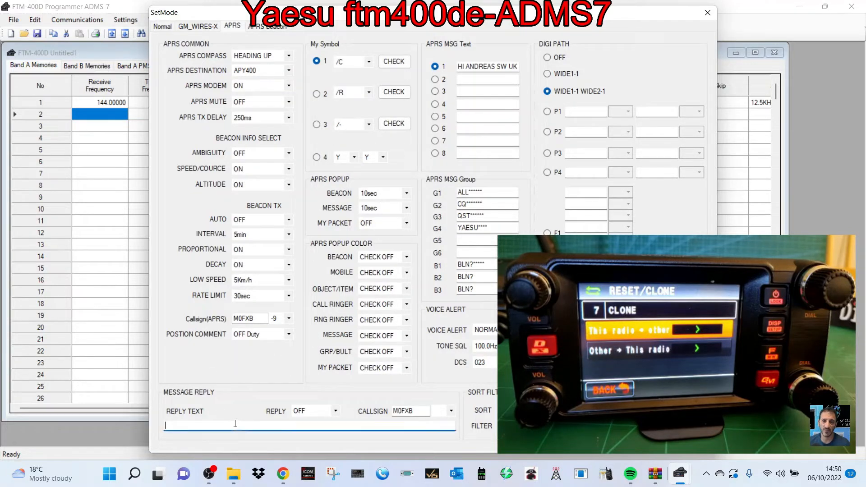
type("THANKS F")
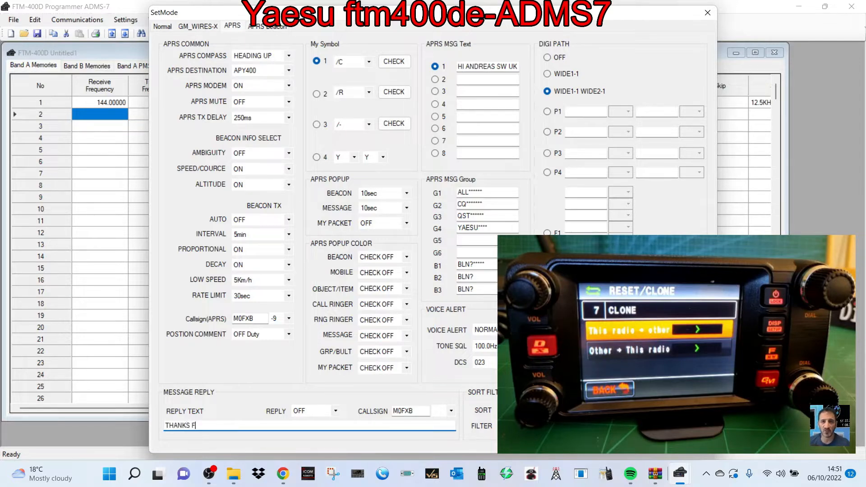
type("O REPLY")
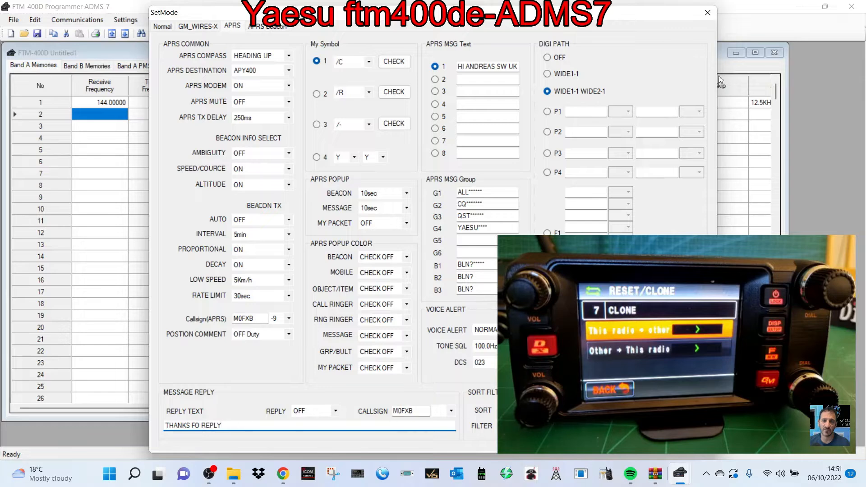
left_click(715, 14)
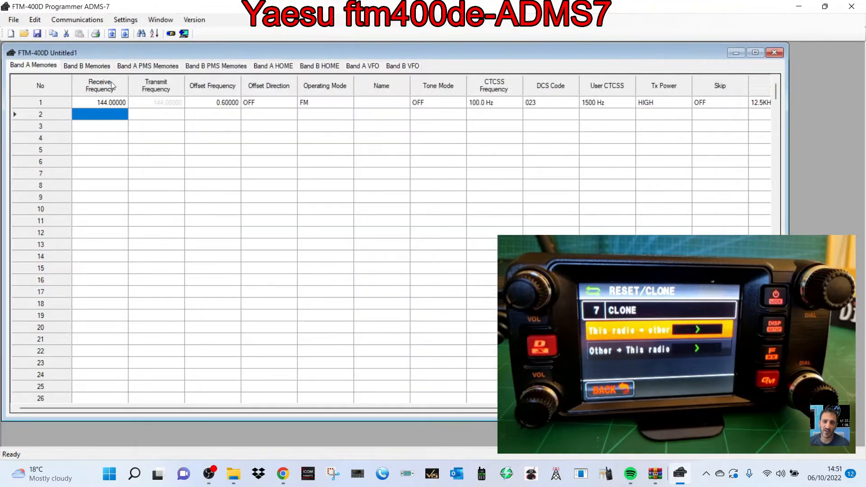
- Enter 430.925 as the receive frequency of memory 2 in the Band A memories
left_click(106, 116)
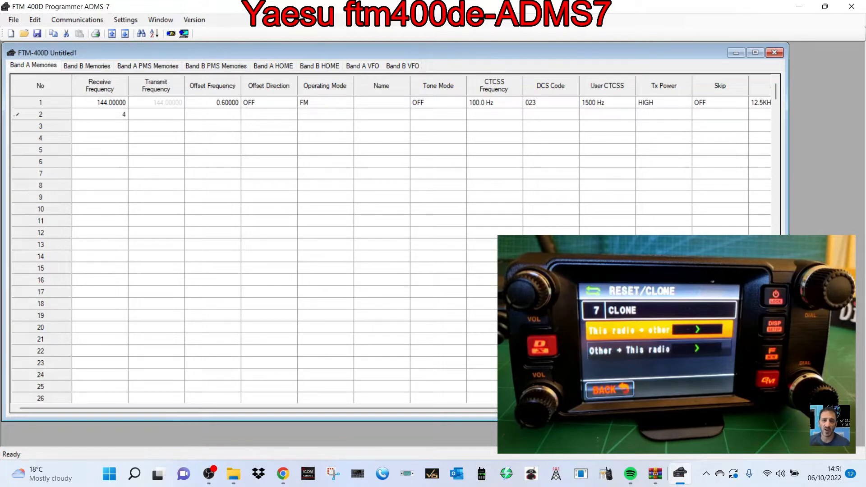
type("430.8")
key("BackSpace")
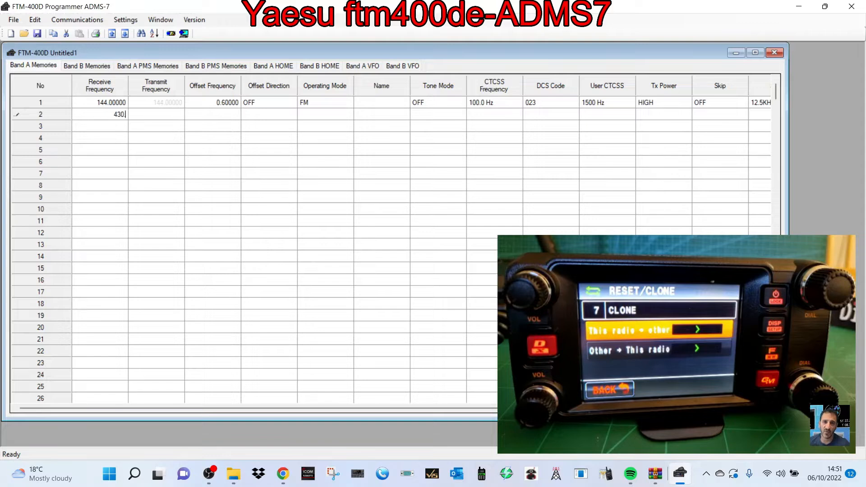
type("925")
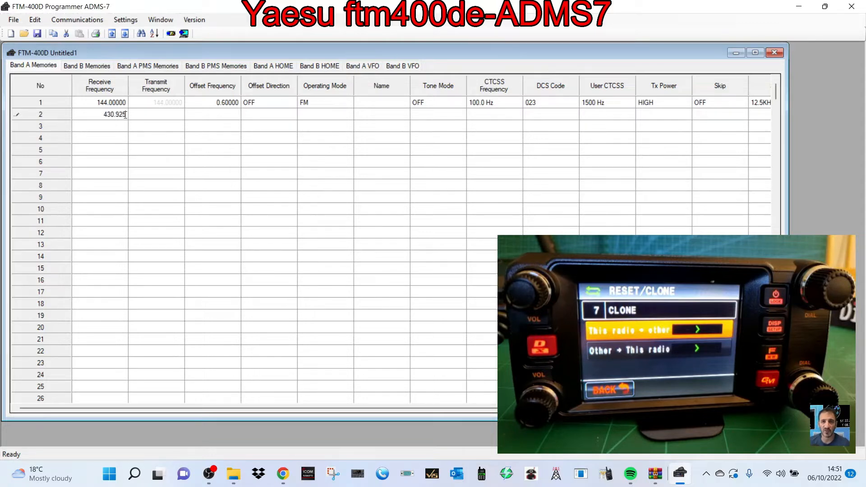
left_click(147, 118)
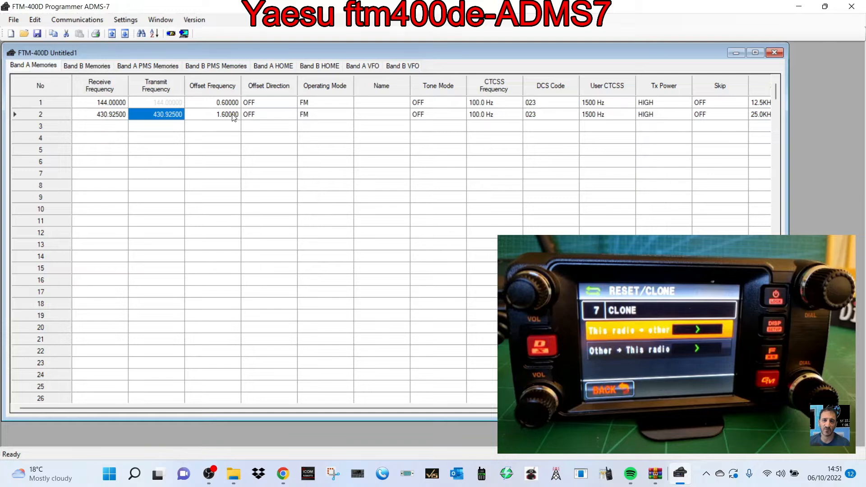
- Set memory 2's offset direction to +RPT and its offset frequency to 7.60000
left_click(282, 119)
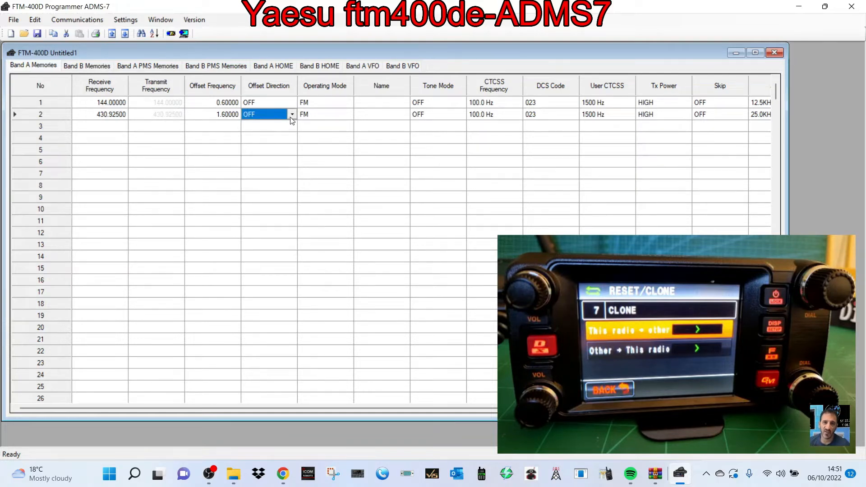
left_click(291, 118)
left_click(264, 129)
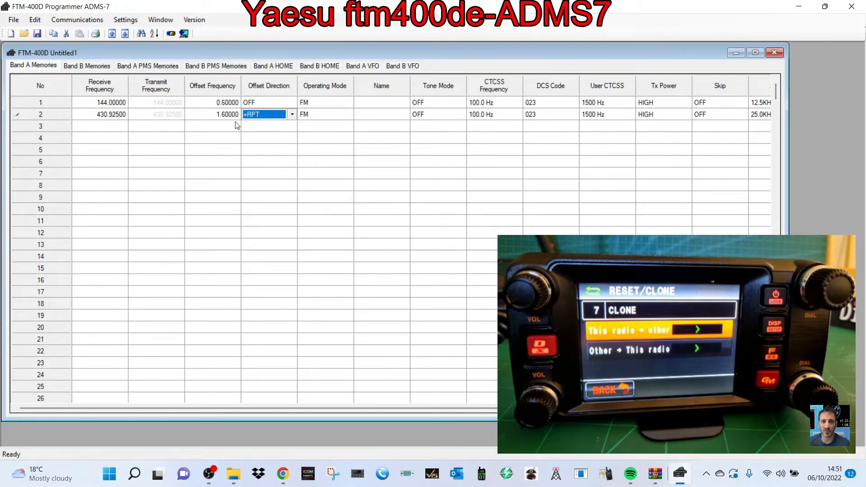
left_click(223, 116)
left_click(223, 116)
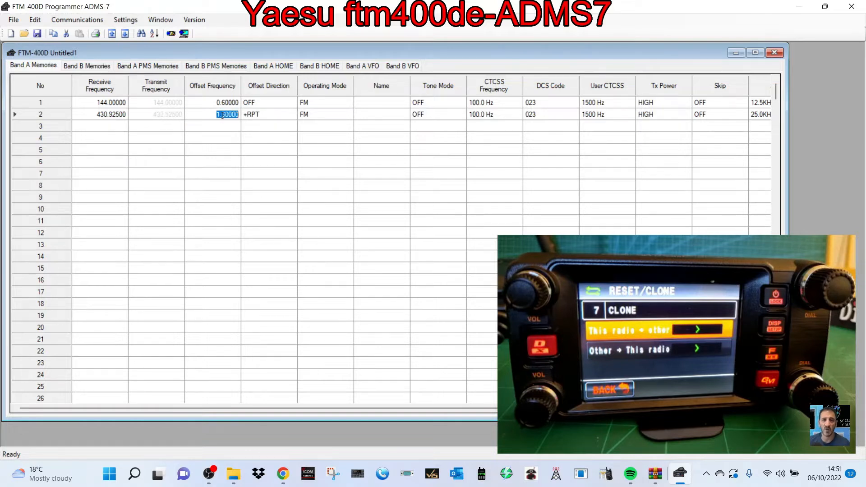
left_click(220, 113)
type("7")
left_click(223, 175)
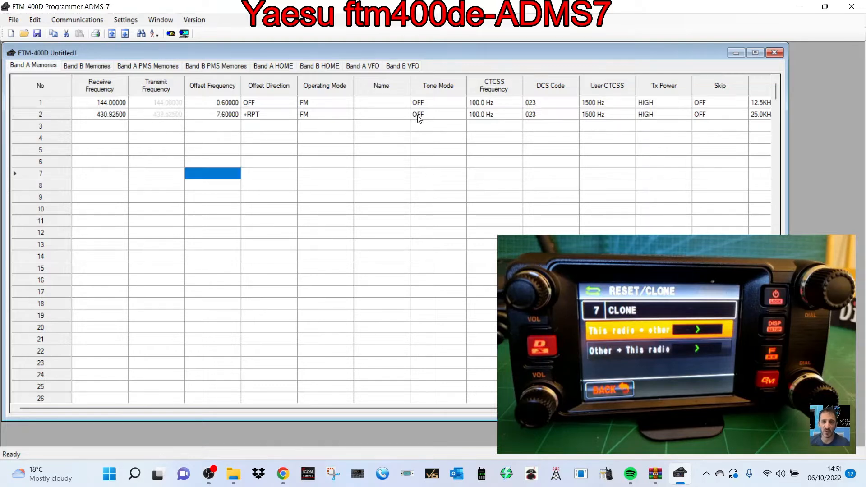
- Set memory 2's tone mode to TONE ENC and its CTCSS frequency to 77.0 Hz
left_click(430, 115)
left_click(461, 114)
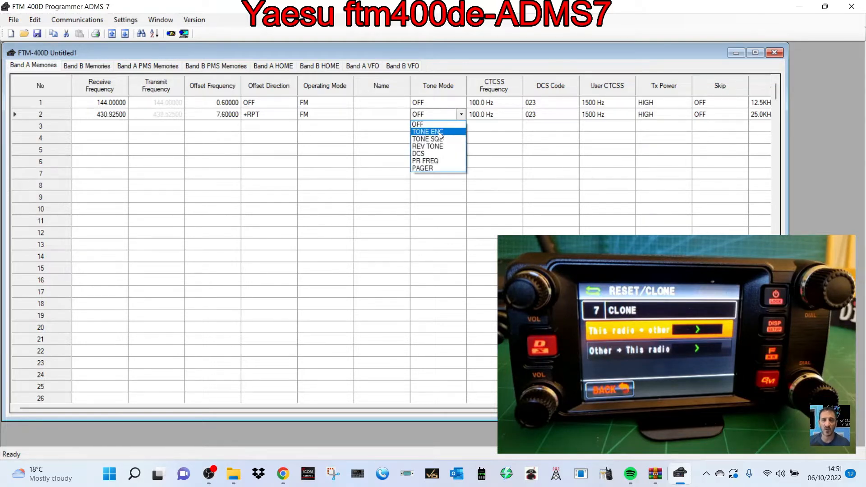
left_click(439, 131)
left_click(515, 116)
left_click(517, 116)
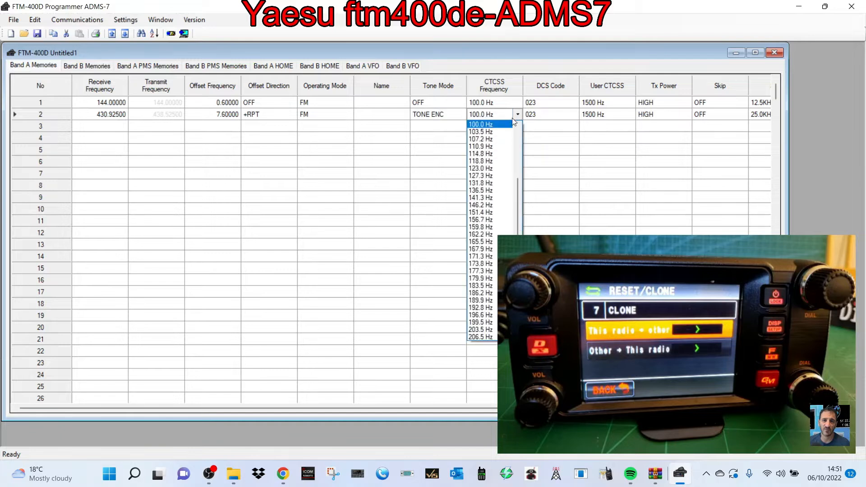
scroll(496, 135, "up", 4)
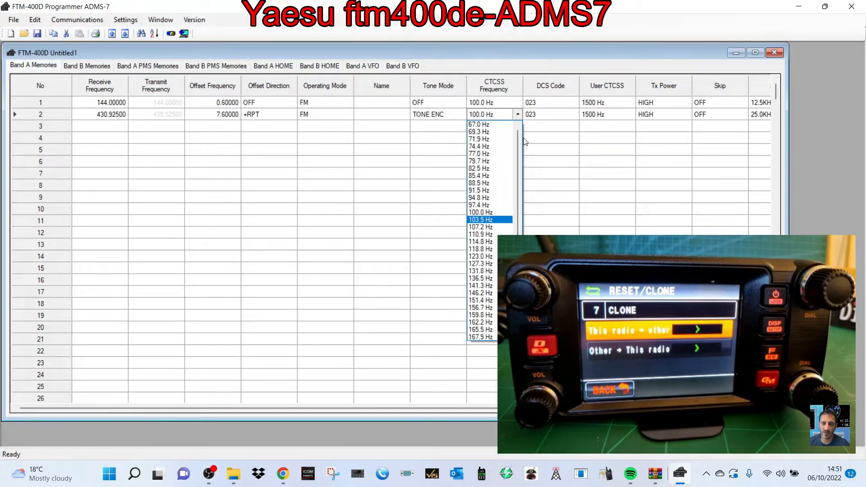
left_click(494, 154)
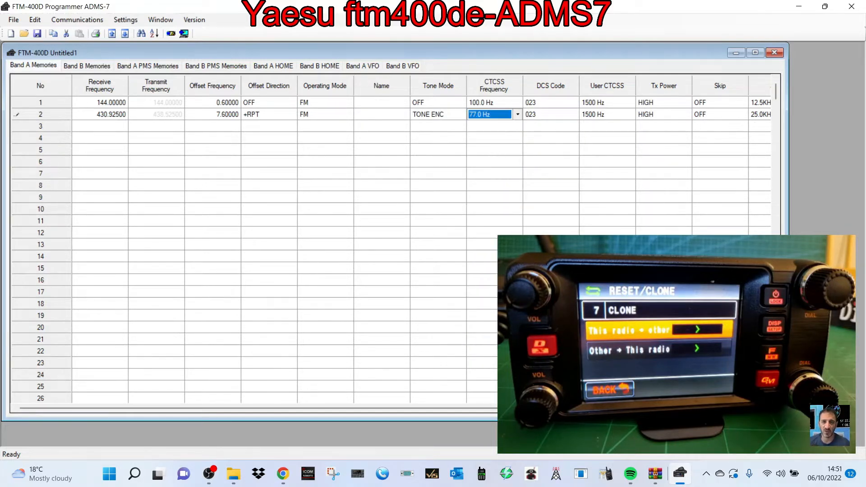
- Set the Tx power of memories 2 and 1 to MID
left_click_drag(586, 408, 676, 408)
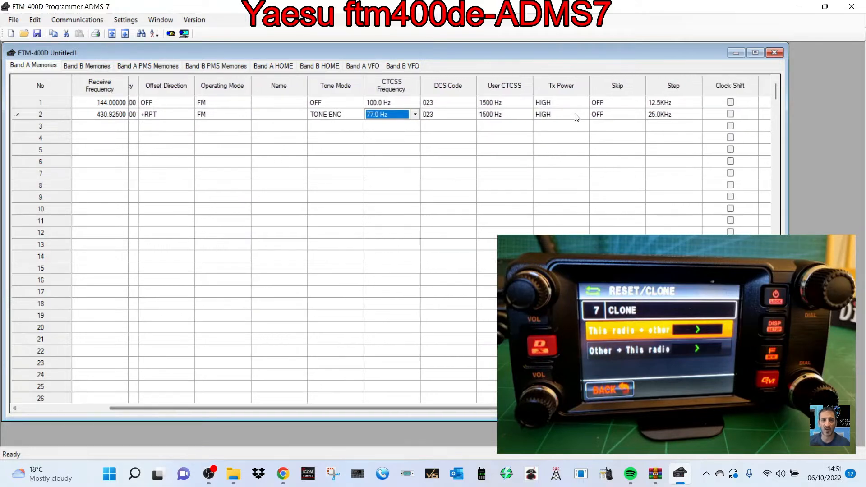
left_click(575, 115)
left_click(583, 114)
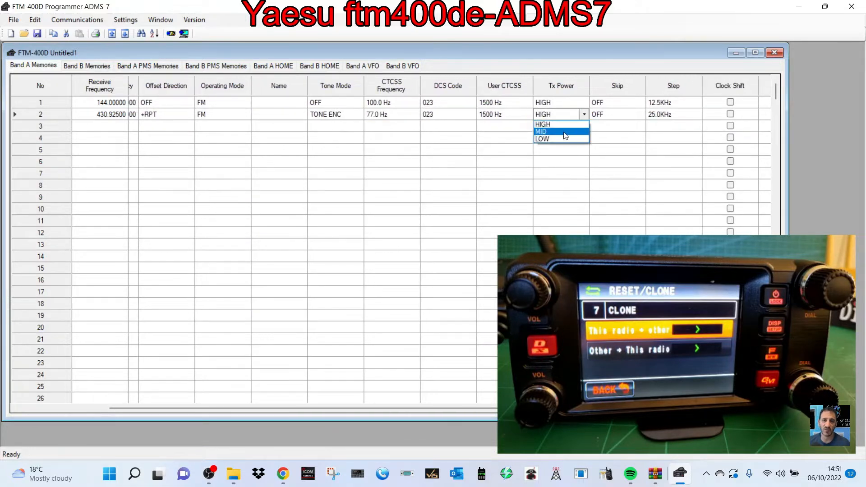
left_click(563, 132)
left_click(582, 102)
left_click(582, 102)
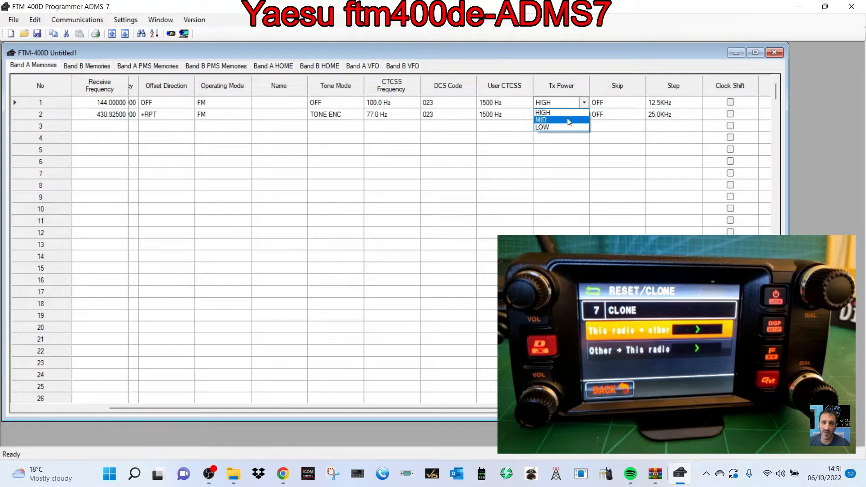
left_click(568, 120)
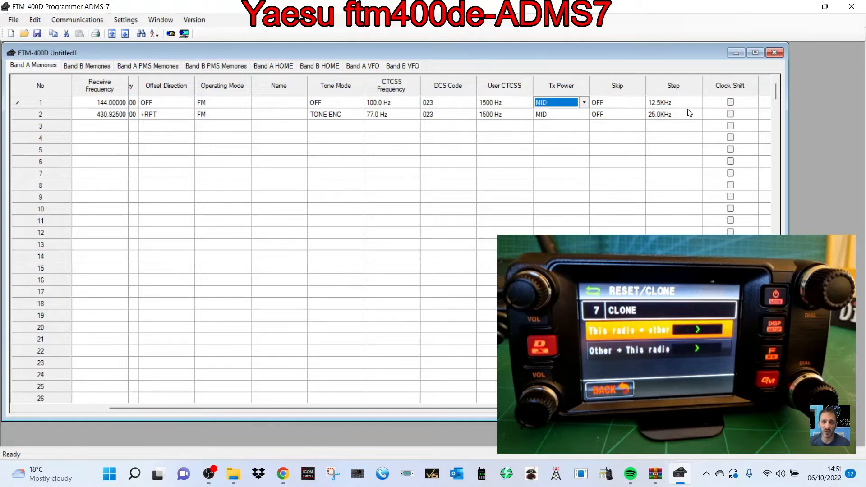
- Set the tuning step of memories 2 and 1 to 6.25KHz
left_click(668, 114)
left_click(697, 115)
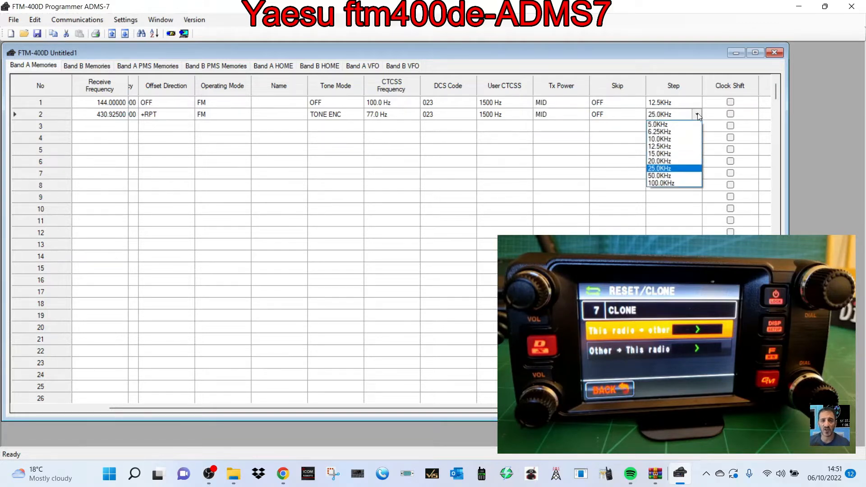
left_click(675, 126)
left_click(690, 104)
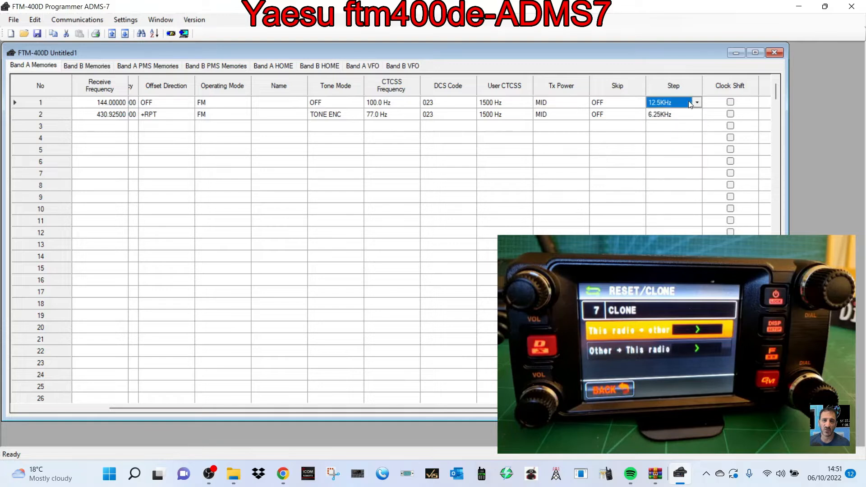
left_click(697, 103)
left_click(676, 119)
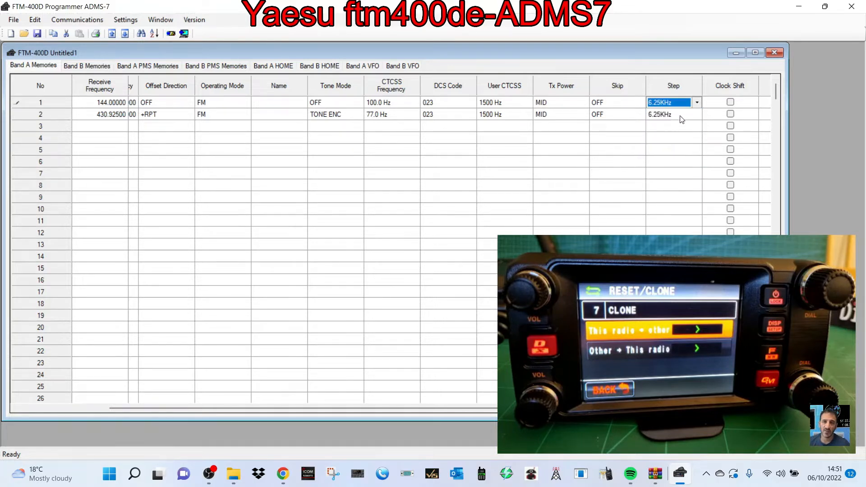
- Name memory 2 GB3FI in the Band A memories
left_click_drag(631, 408, 541, 408)
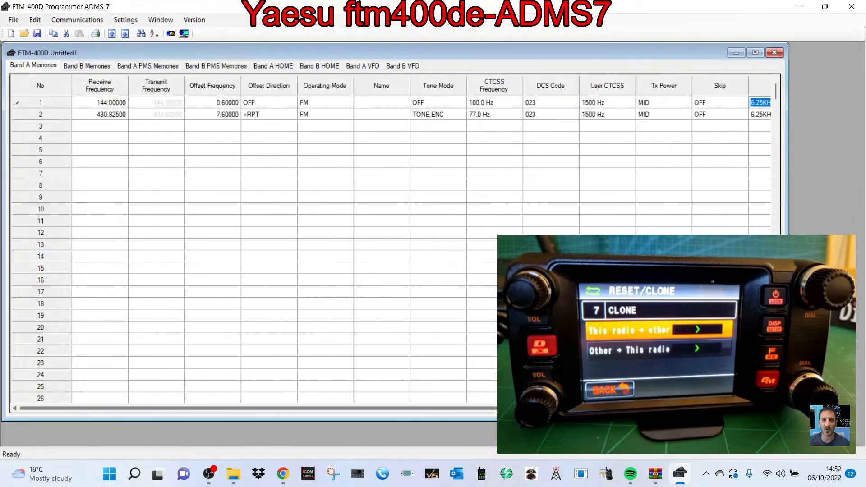
left_click(160, 114)
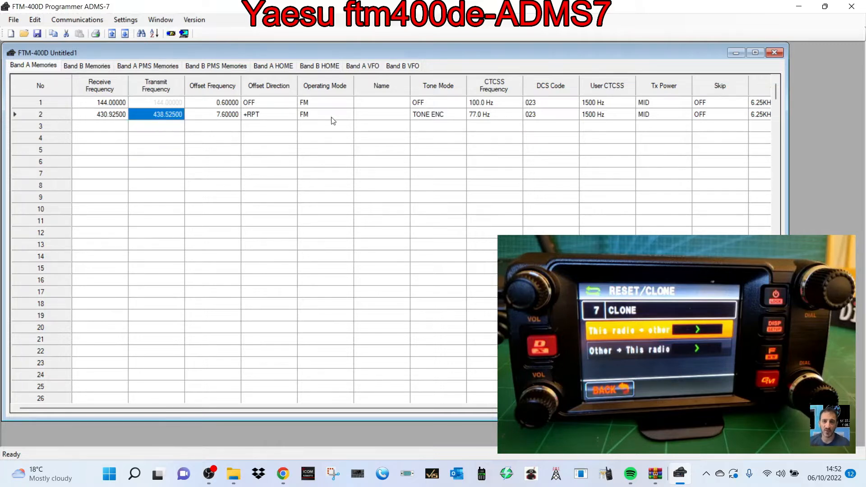
left_click(387, 115)
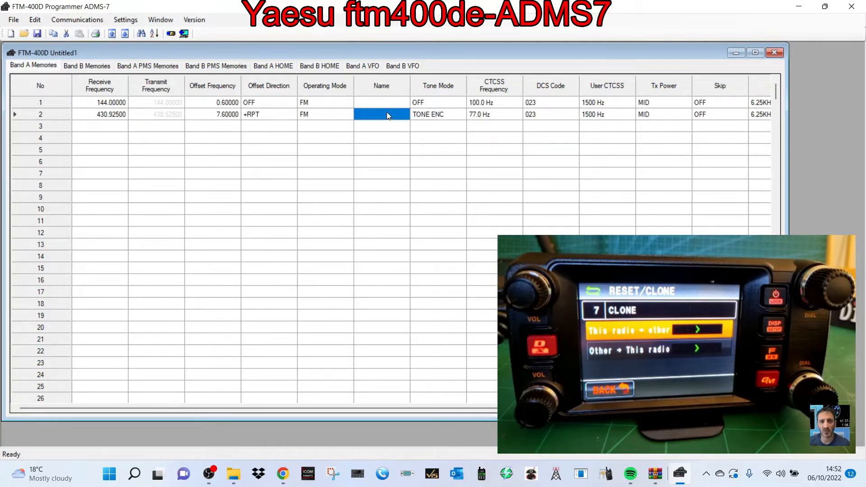
type("GB3FI")
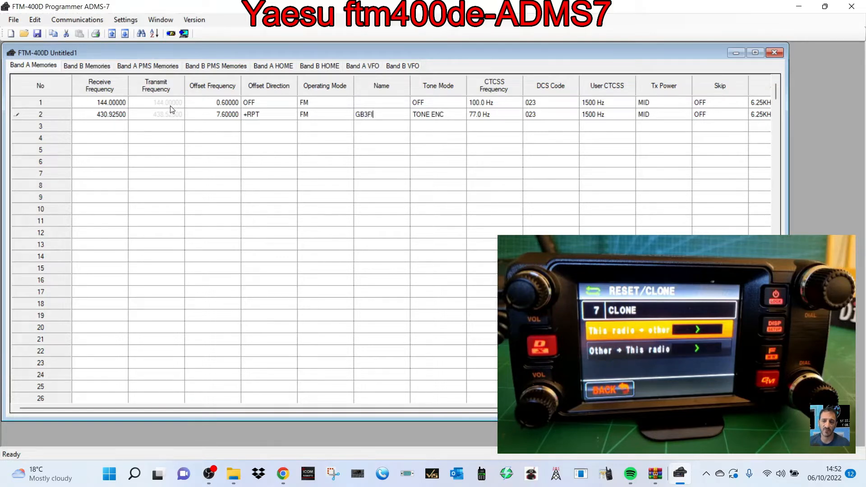
- Enter 438.575 as the receive frequency of memory 3 in the Band A memories
left_click(110, 130)
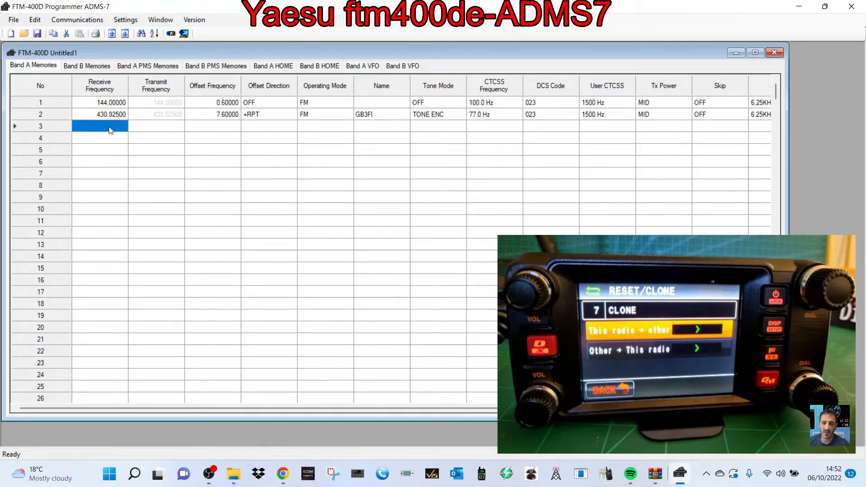
type("43")
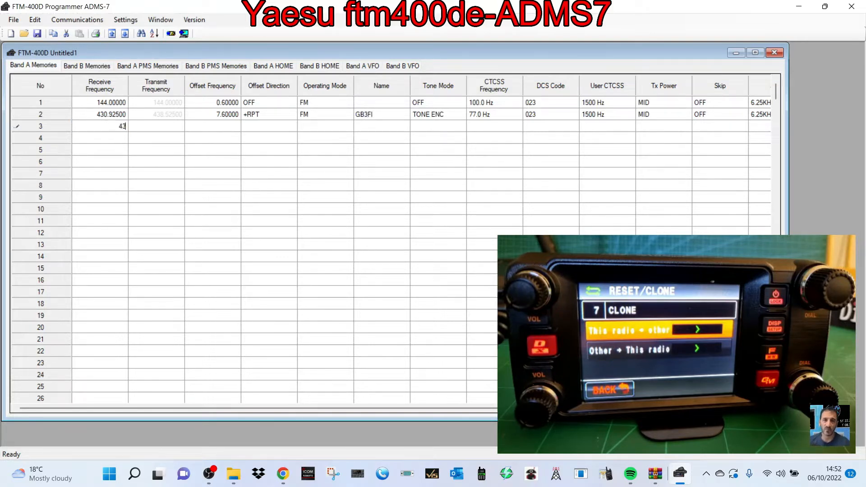
type("8")
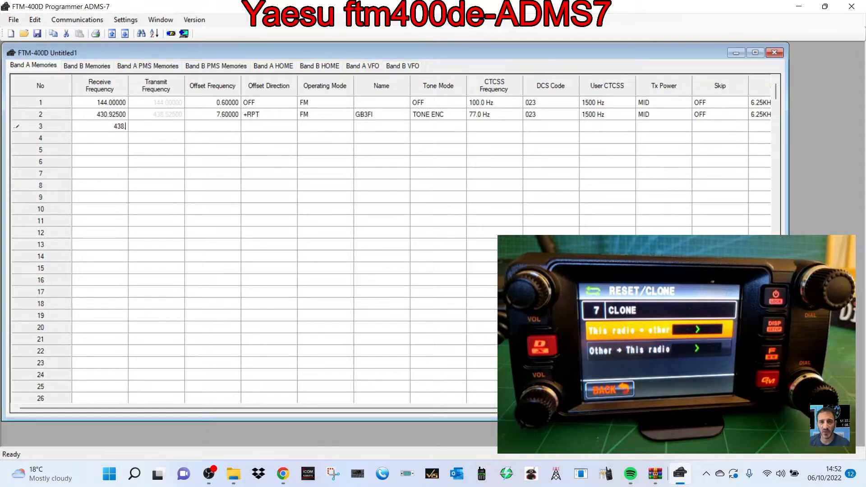
type(".575")
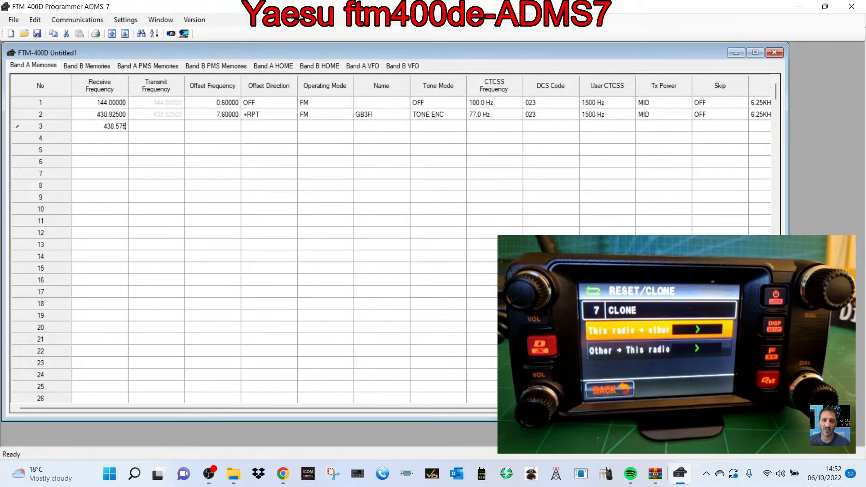
left_click(146, 123)
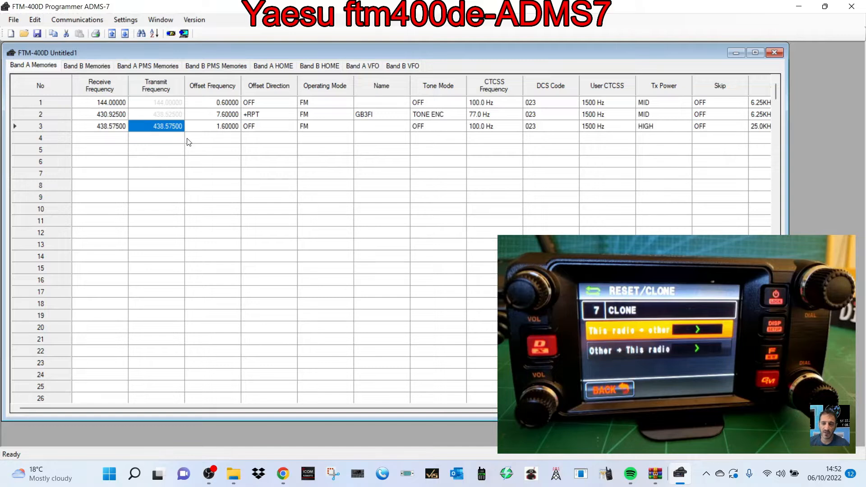
- Choose OFF as memory 3's offset direction and keep FM as its operating mode after checking the available modes
left_click(292, 128)
left_click(291, 127)
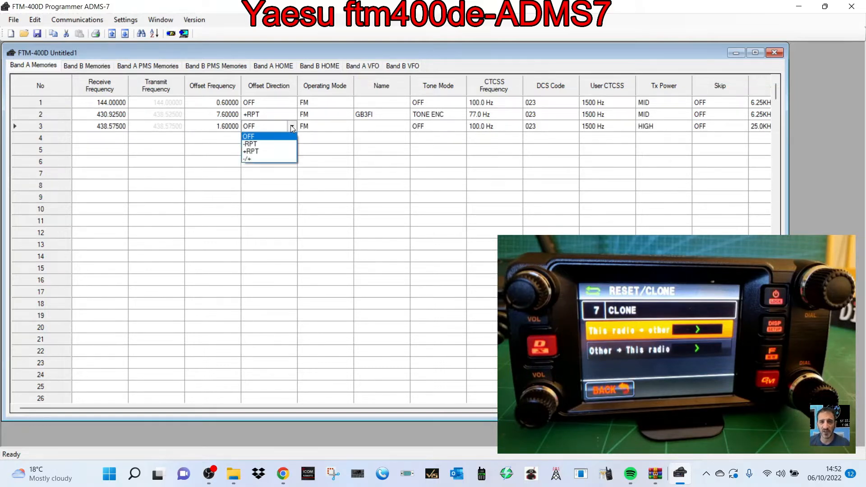
left_click(272, 137)
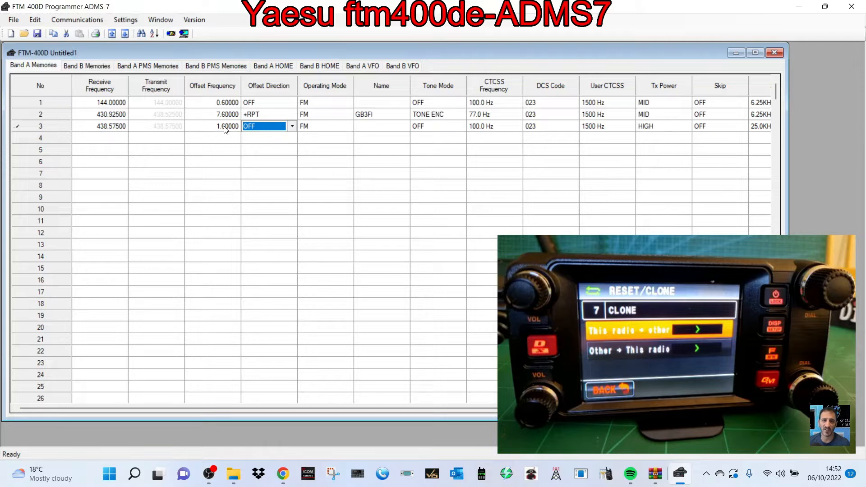
left_click(328, 130)
left_click(348, 128)
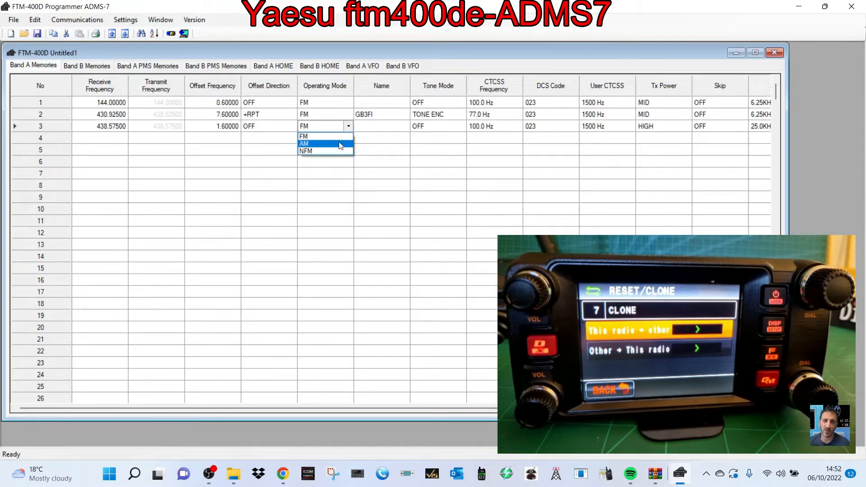
left_click(348, 126)
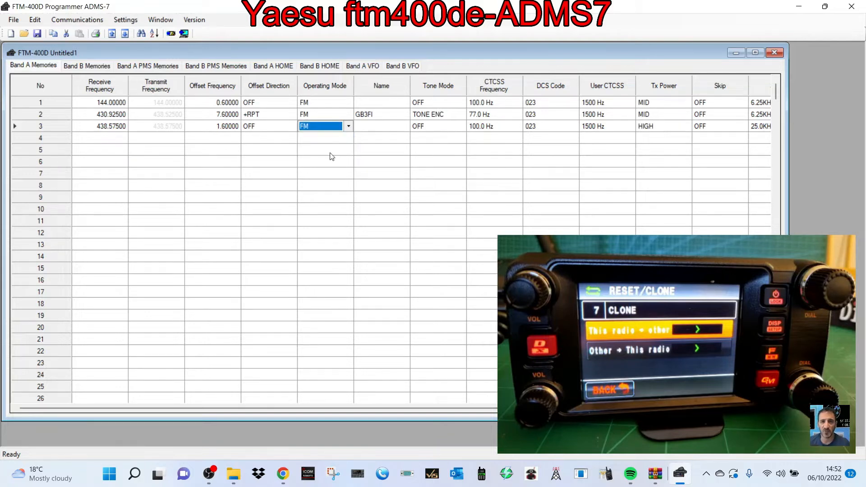
left_click(349, 126)
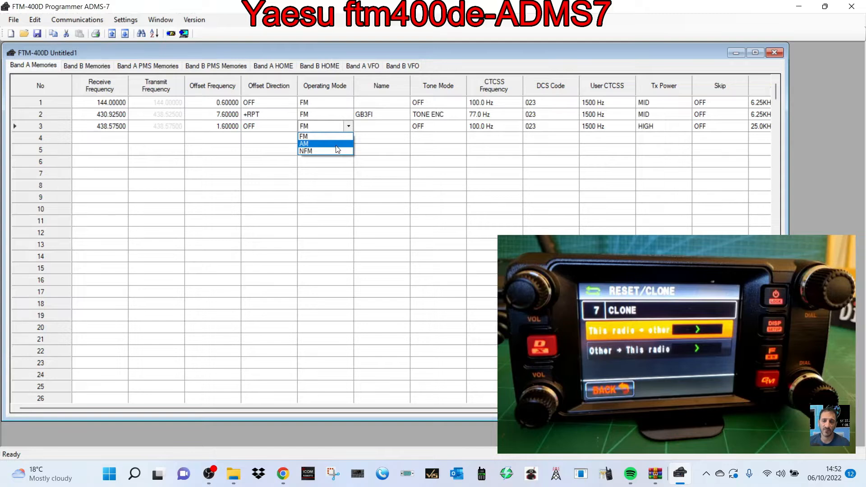
left_click(348, 126)
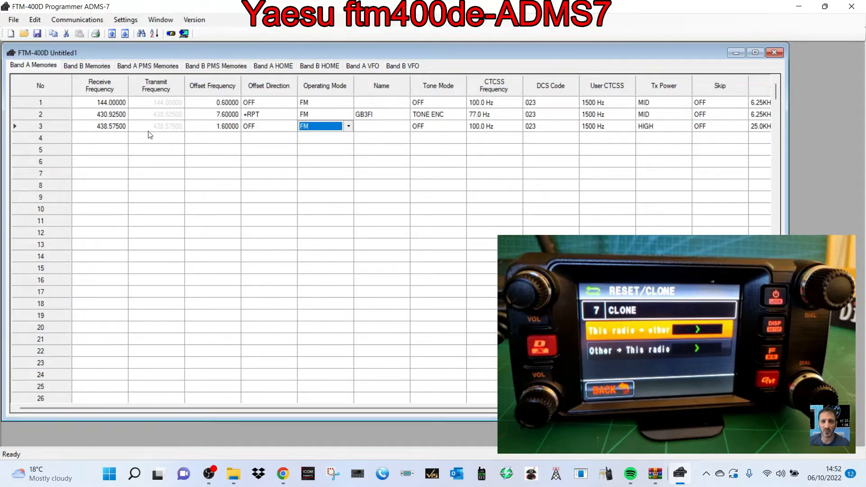
- Name memory 3 HOTSPOT and commit the entry
left_click(388, 126)
type("HOTSPOT")
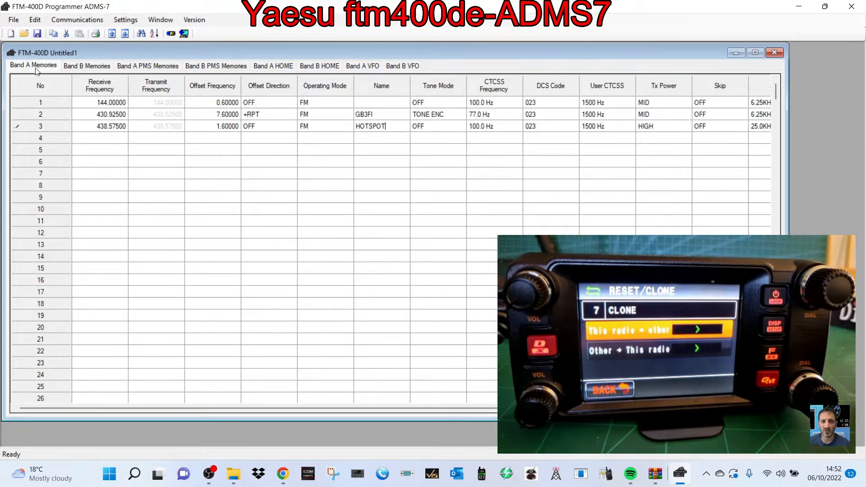
left_click(700, 163)
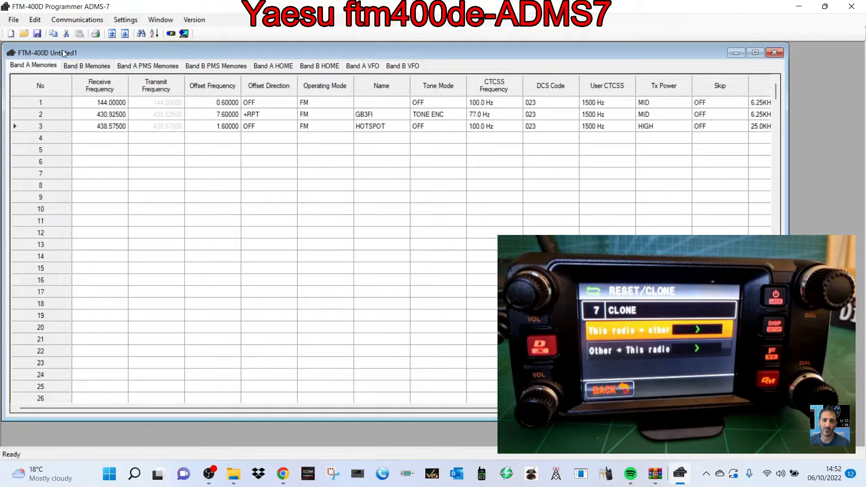
left_click(73, 22)
mouse_move(14, 19)
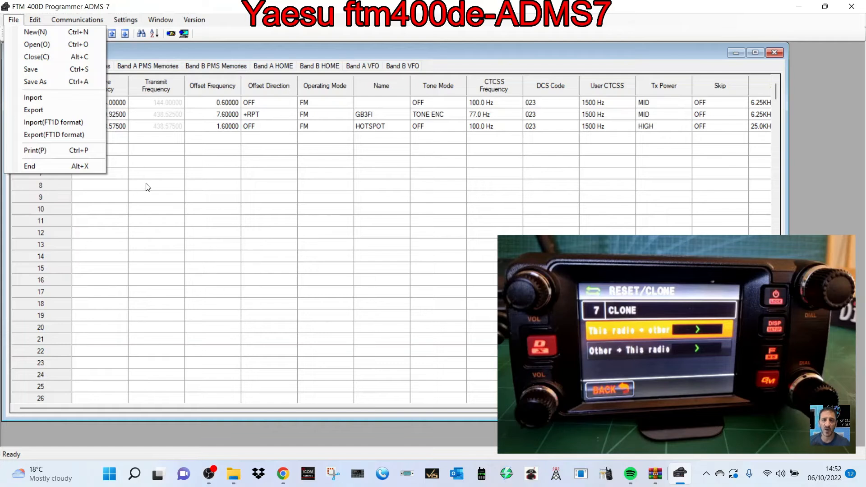
left_click(151, 158)
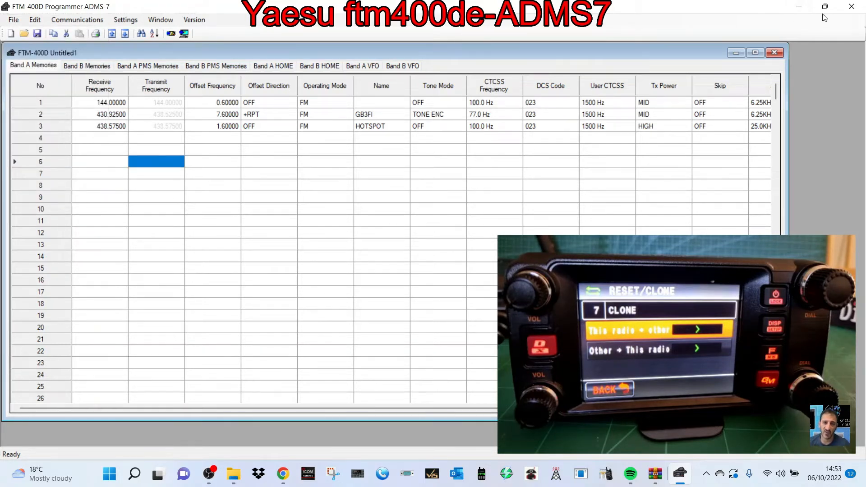
- Open the set mode settings, look over the normal settings and close them
left_click(67, 21)
mouse_move(117, 25)
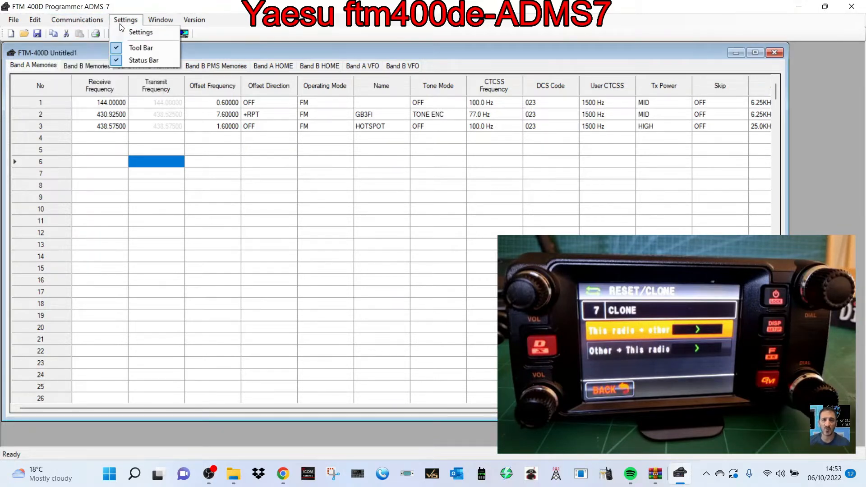
left_click(129, 31)
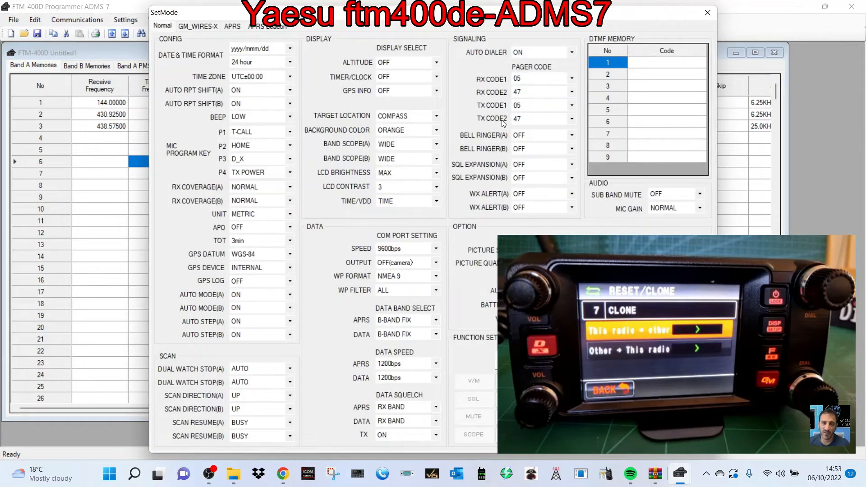
left_click(707, 13)
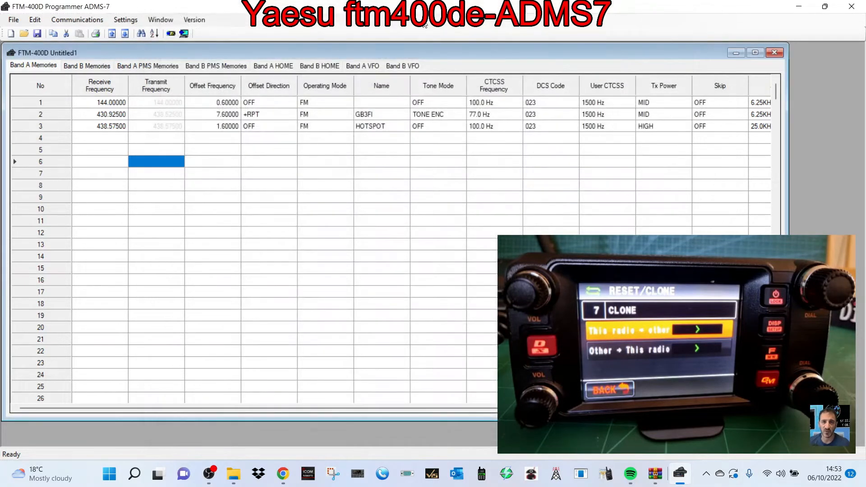
- Try to send the memory data to the FTM-400D over the cable and dismiss the transfer dialog
left_click(73, 20)
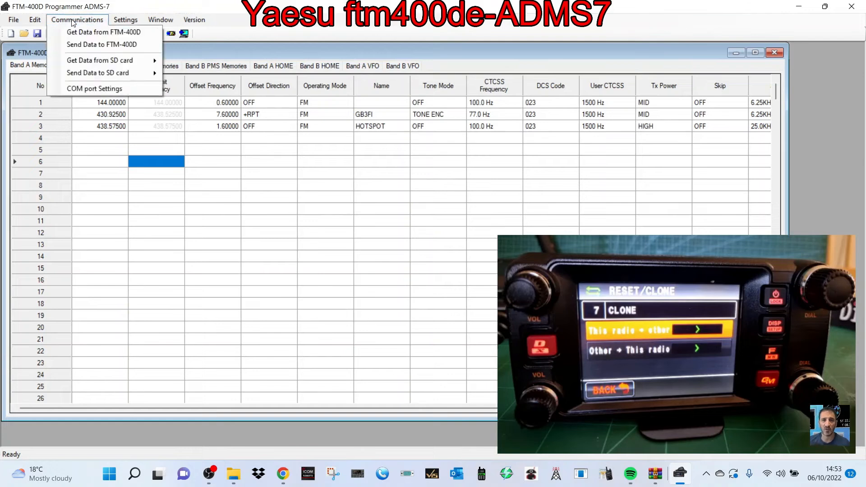
left_click(69, 41)
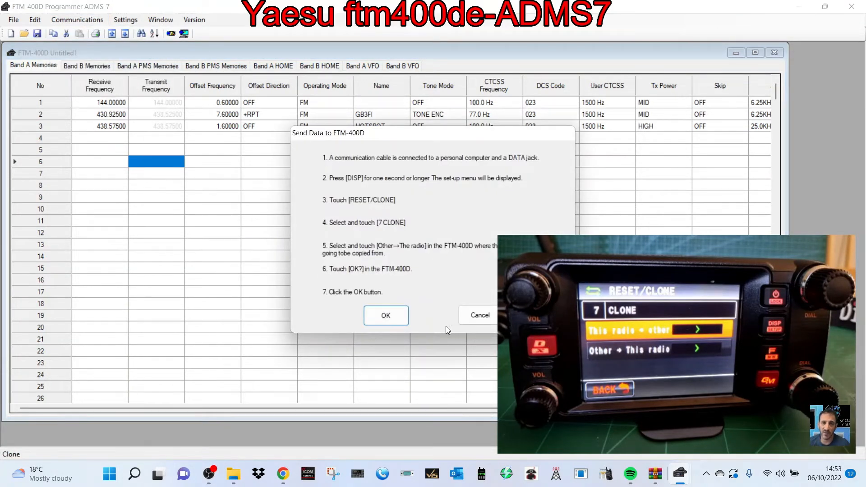
left_click(398, 318)
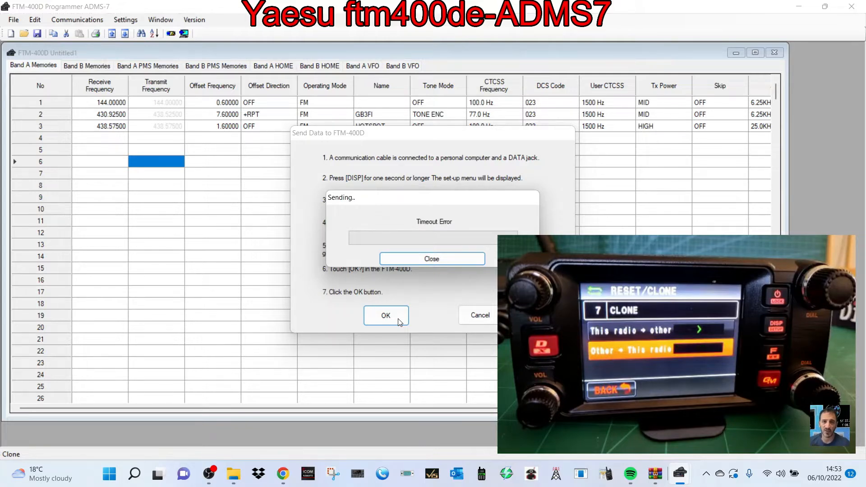
left_click(453, 258)
- Send the memory data to the FTM-400D again and close the transfer progress dialog
left_click(68, 17)
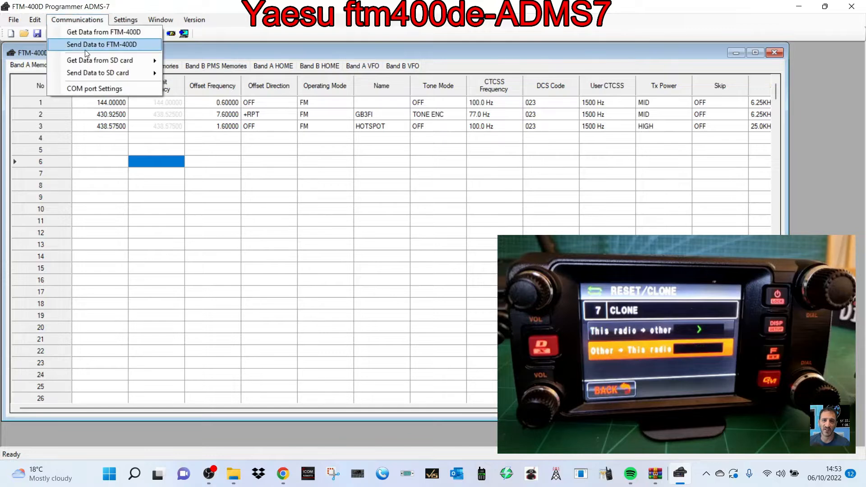
left_click(81, 45)
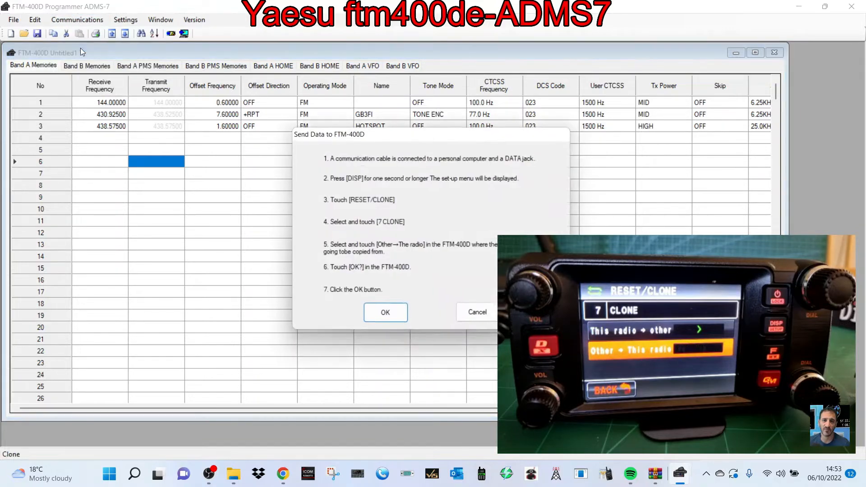
left_click(381, 317)
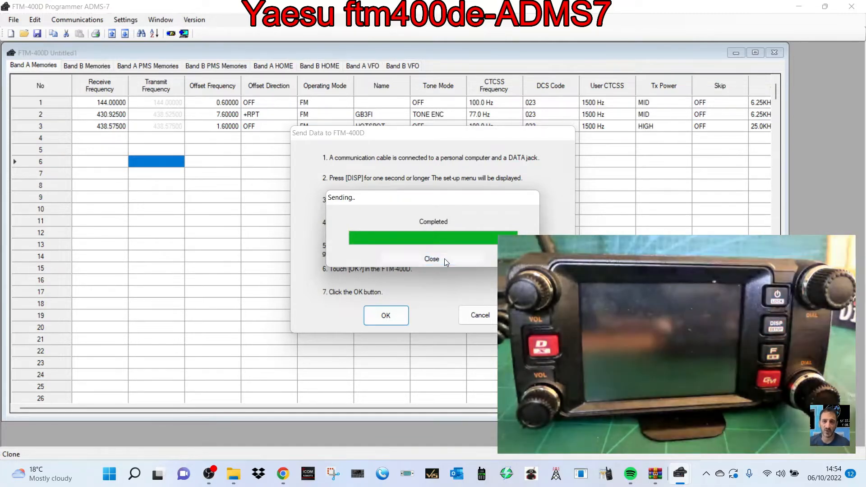
left_click(444, 258)
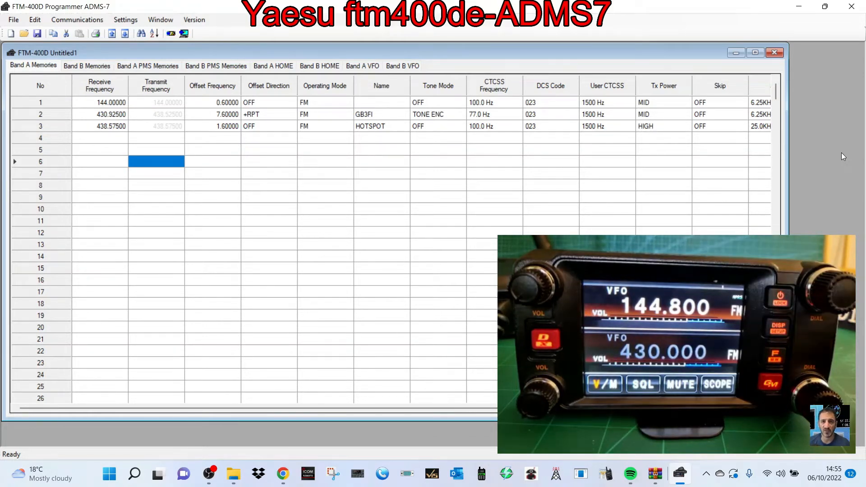
- Switch to the RT Systems FTM-400 Programmer from the desktop, maximize its window and look over the HH memory list
left_click(825, 7)
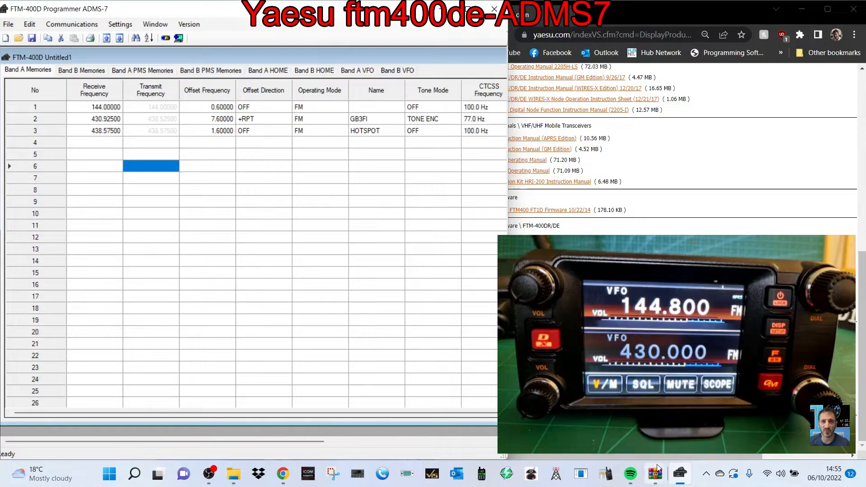
left_click(678, 481)
left_click(679, 482)
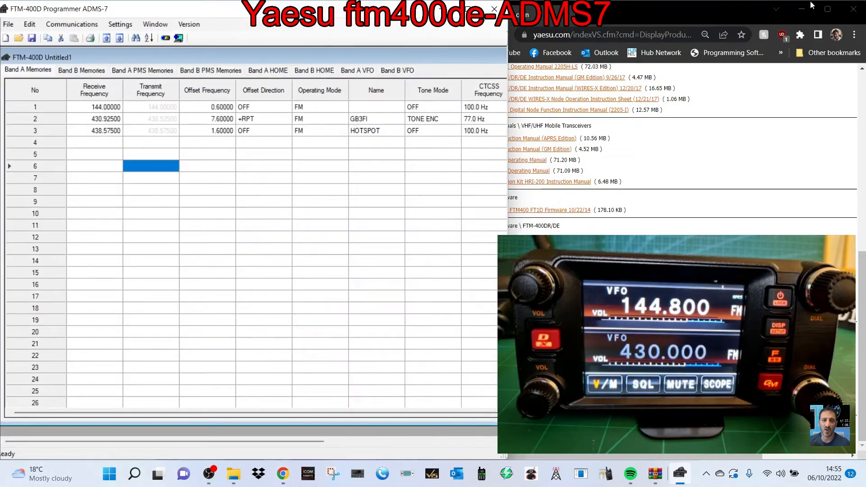
left_click(802, 10)
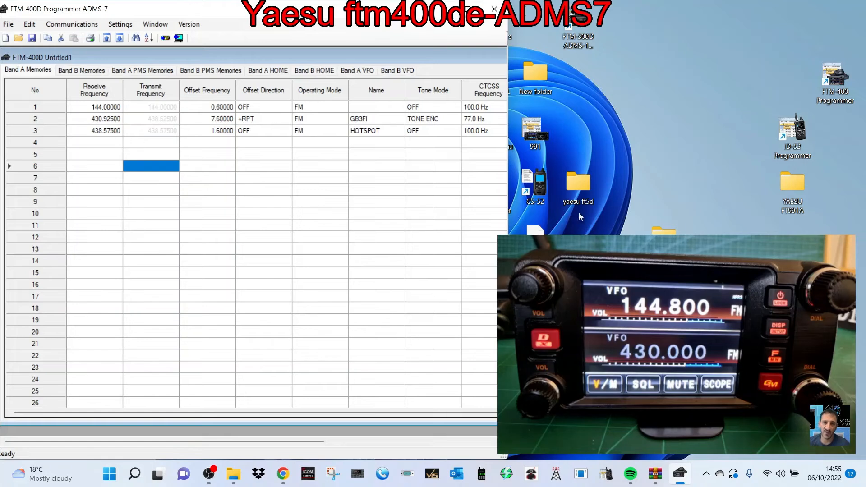
double_click(838, 83)
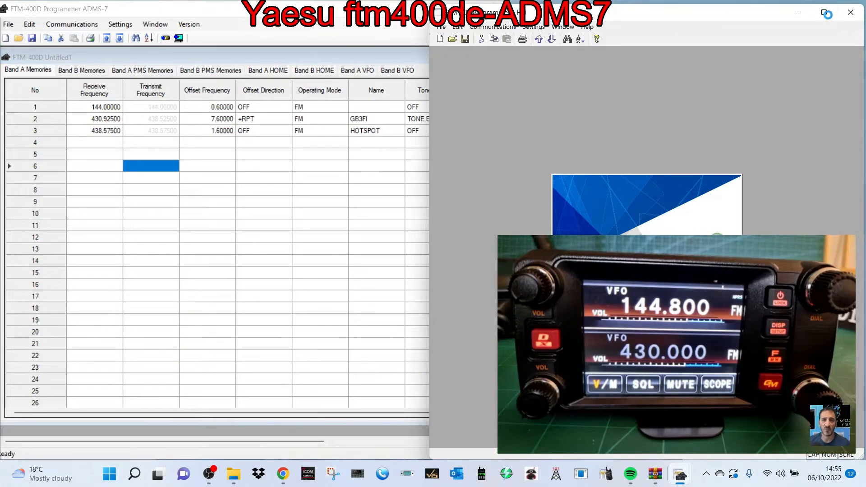
left_click(823, 14)
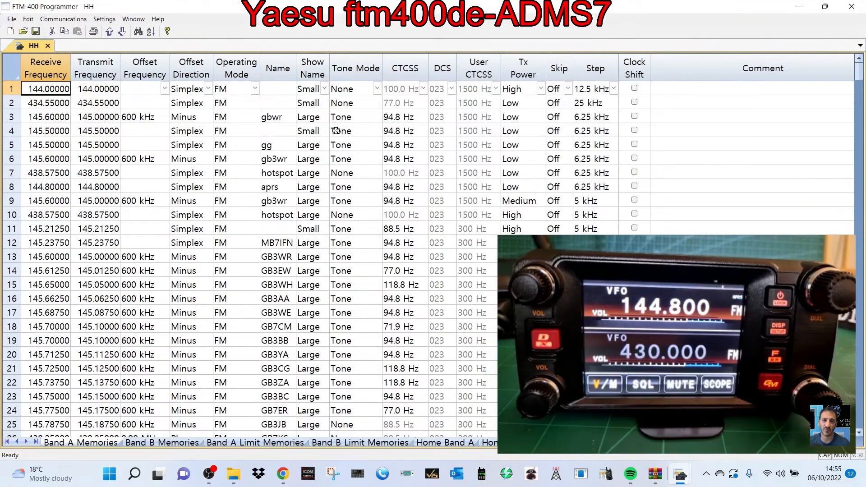
scroll(409, 331, "down", 3)
scroll(410, 331, "up", 3)
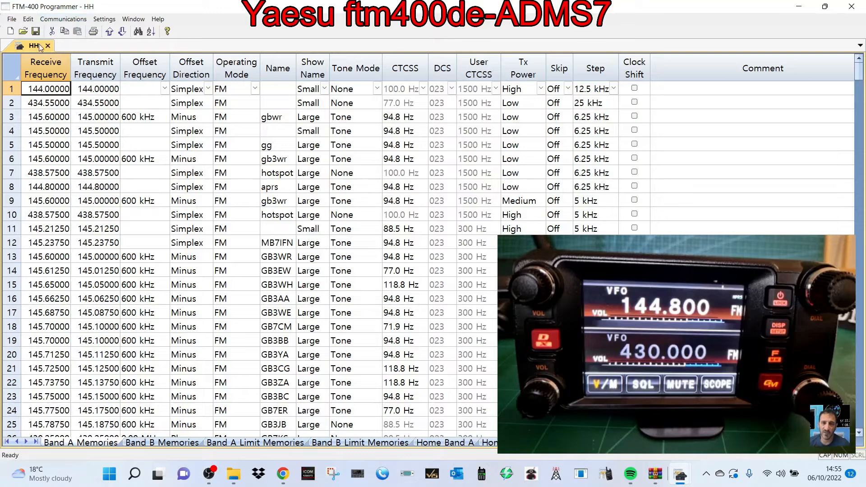
- Get the data from the radio into a new FTM-400 file and acknowledge the transfer
left_click(75, 20)
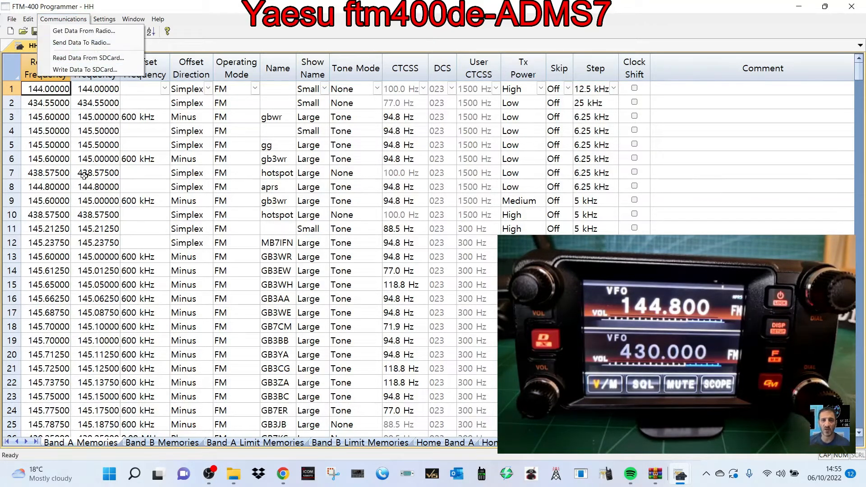
left_click(80, 31)
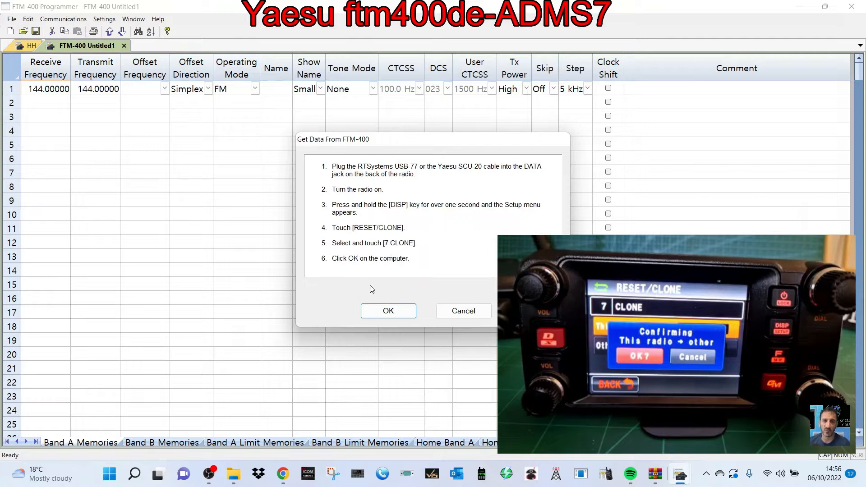
left_click(388, 311)
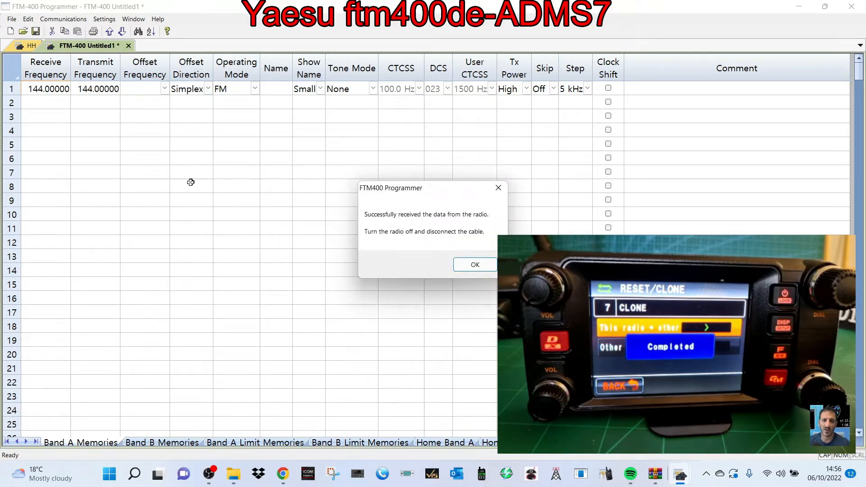
left_click(469, 265)
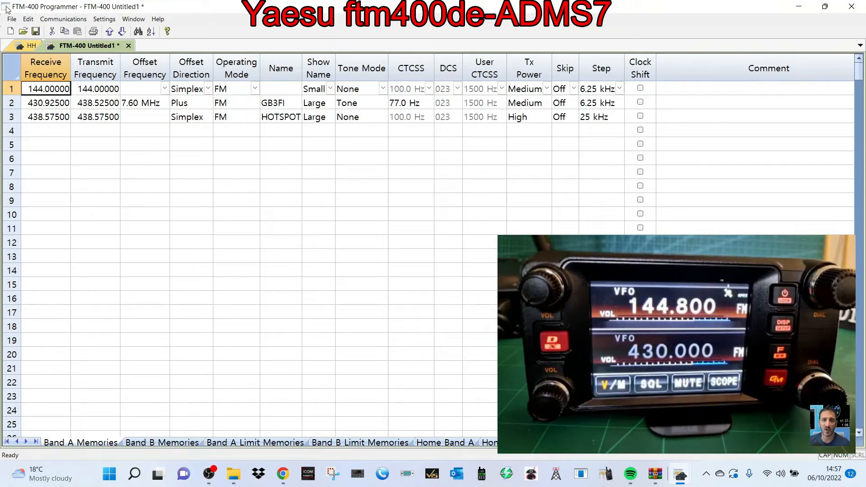
- Open the radio menu settings of the received file and examine the APRS settings, including the callsign field
left_click(105, 20)
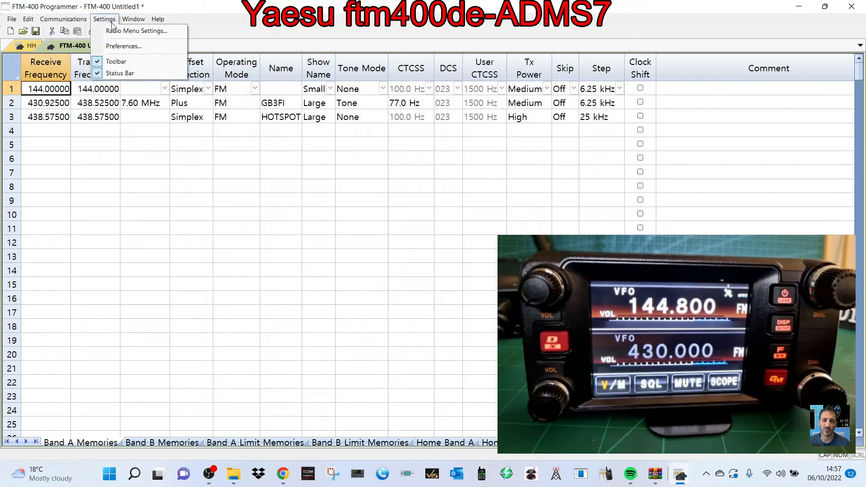
left_click(112, 22)
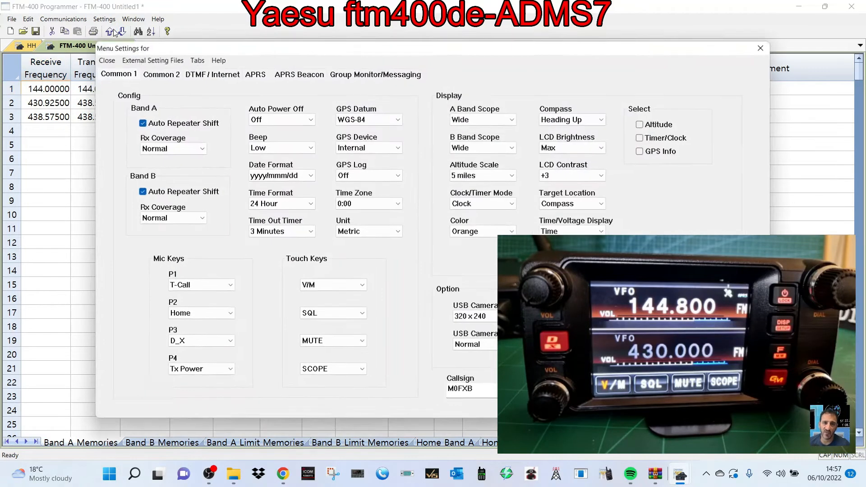
left_click(251, 75)
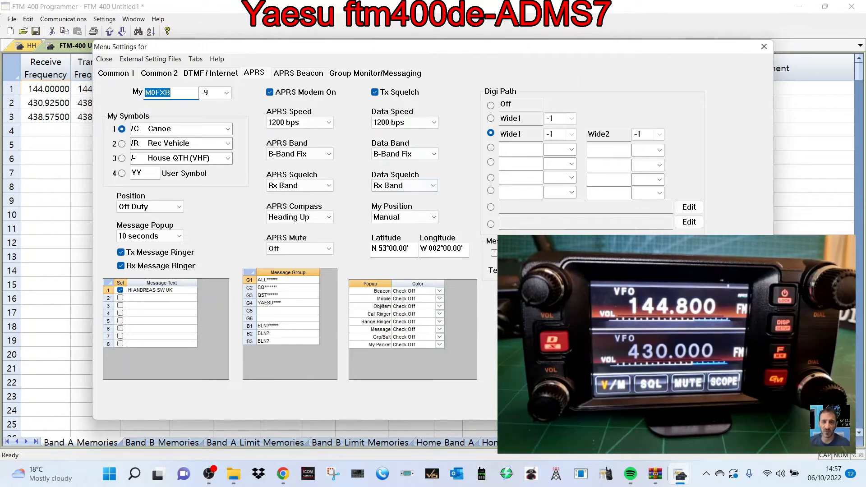
left_click(172, 93)
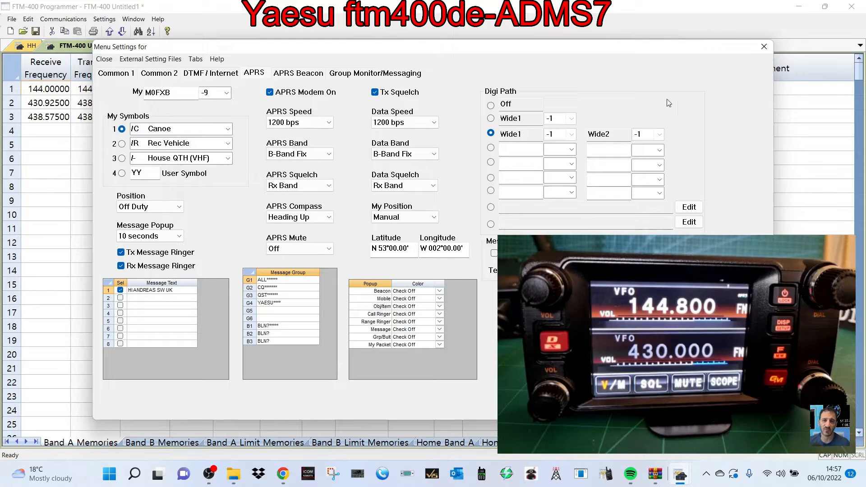
- Look through the APRS Beacon, Group Monitor/Messaging, DTMF/Internet and Common settings and close the radio menu settings
left_click(287, 78)
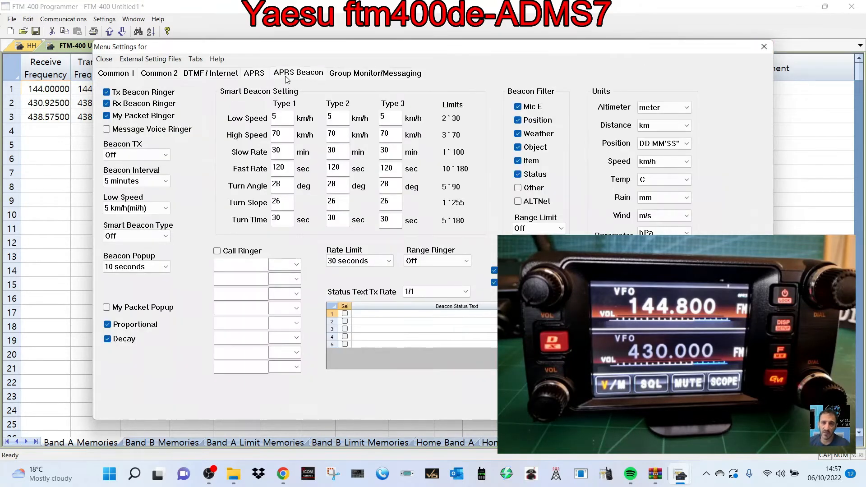
left_click(363, 75)
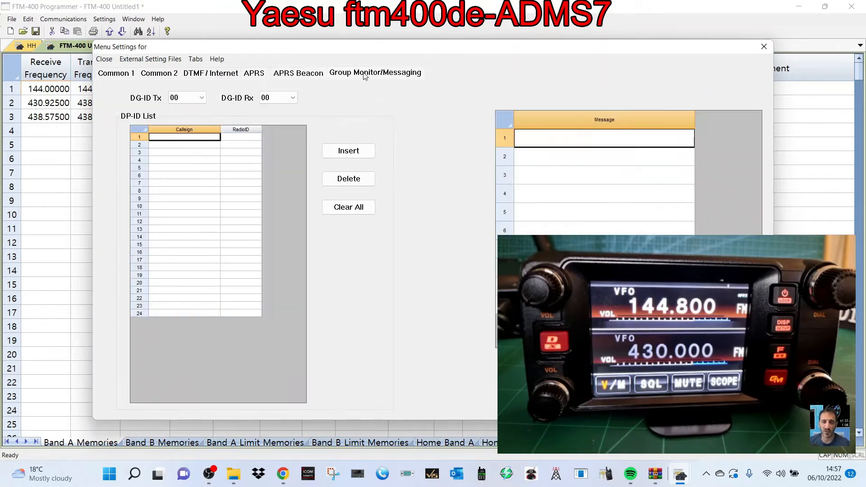
left_click(311, 73)
left_click(254, 74)
left_click(227, 73)
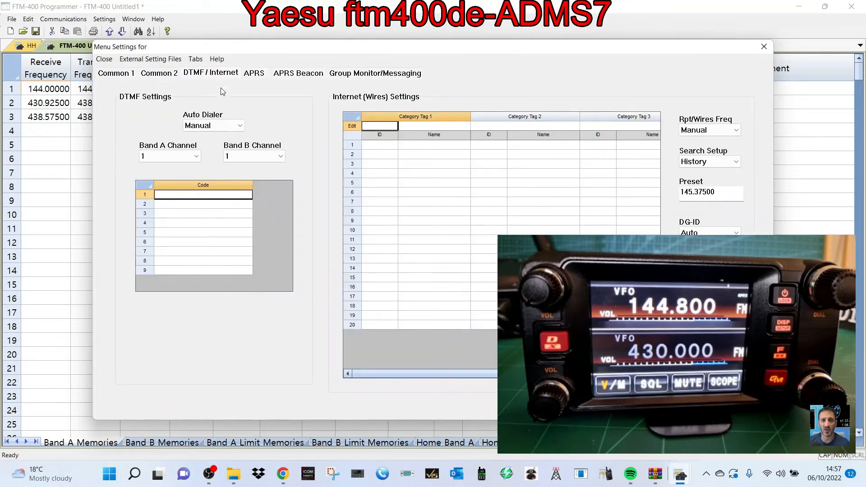
left_click(160, 74)
left_click(116, 73)
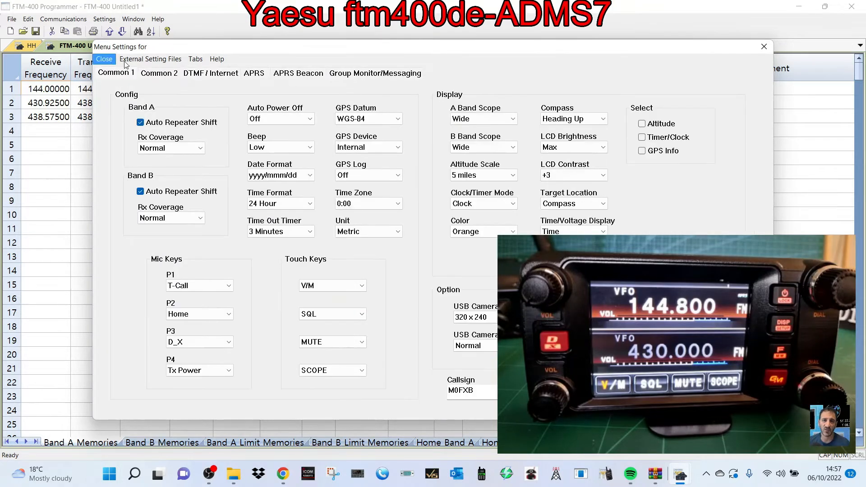
left_click(764, 52)
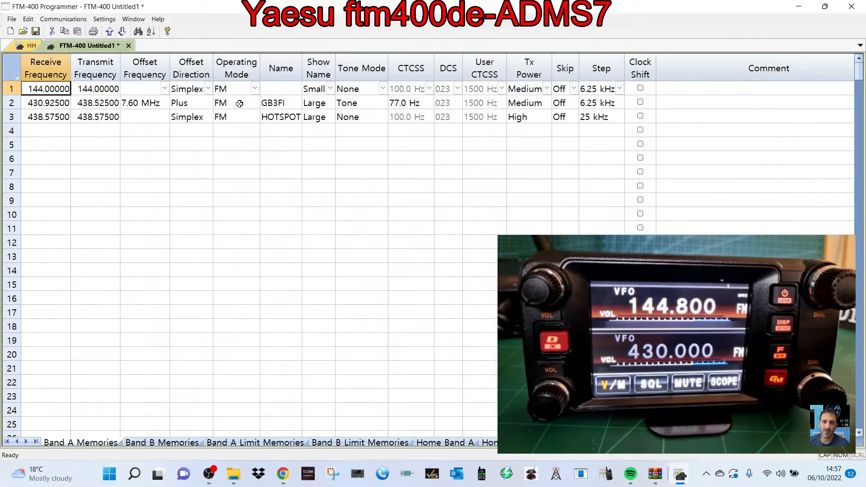
- Run a RepeaterBook search from the received file for Bristol, UK within 30 miles on 2 meter and 70 cm, and look over the results
left_click(32, 45)
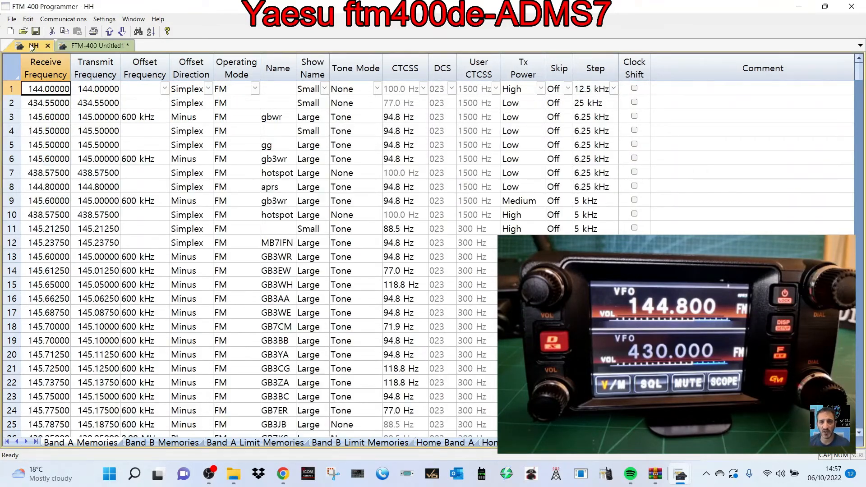
left_click(95, 46)
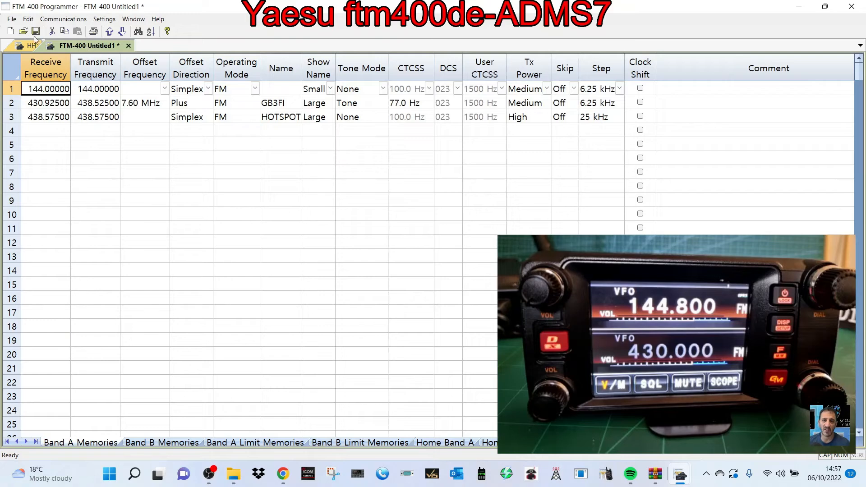
left_click(17, 19)
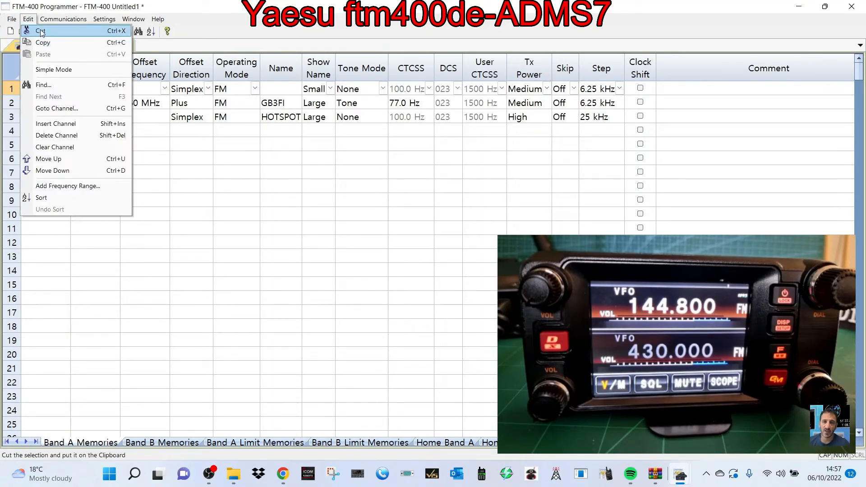
mouse_move(28, 55)
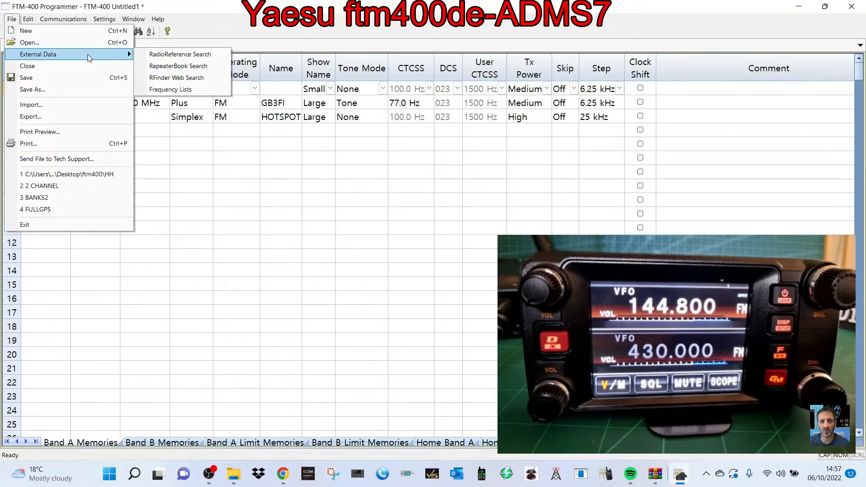
left_click(172, 66)
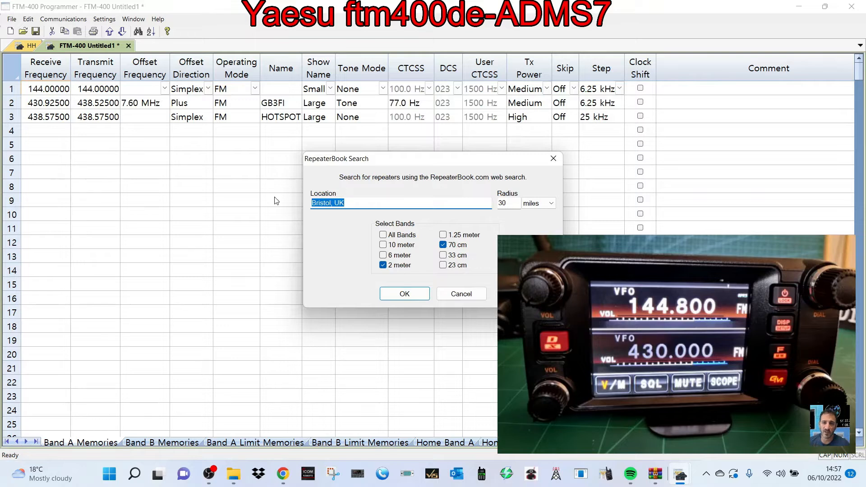
left_click_drag(474, 161, 309, 146)
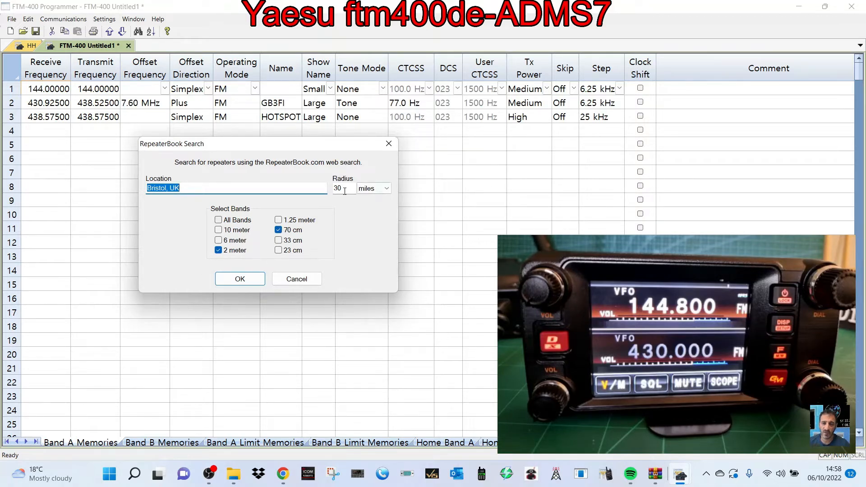
left_click(261, 276)
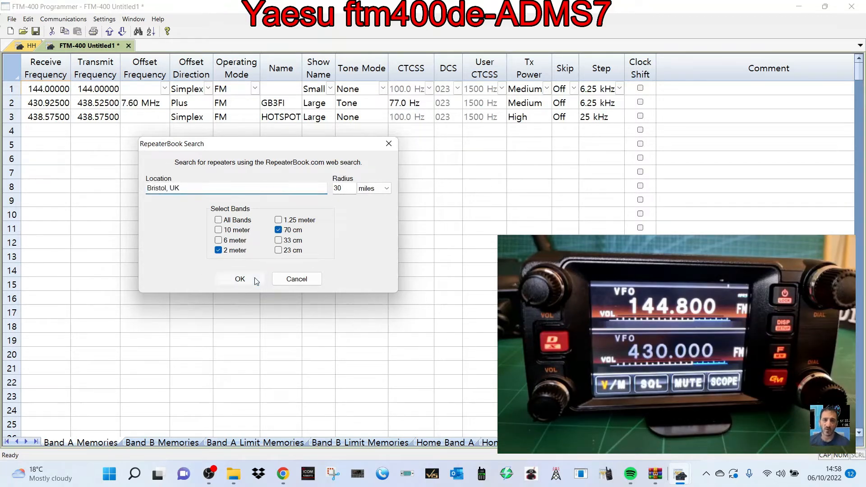
scroll(300, 223, "down", 2)
scroll(296, 229, "up", 2)
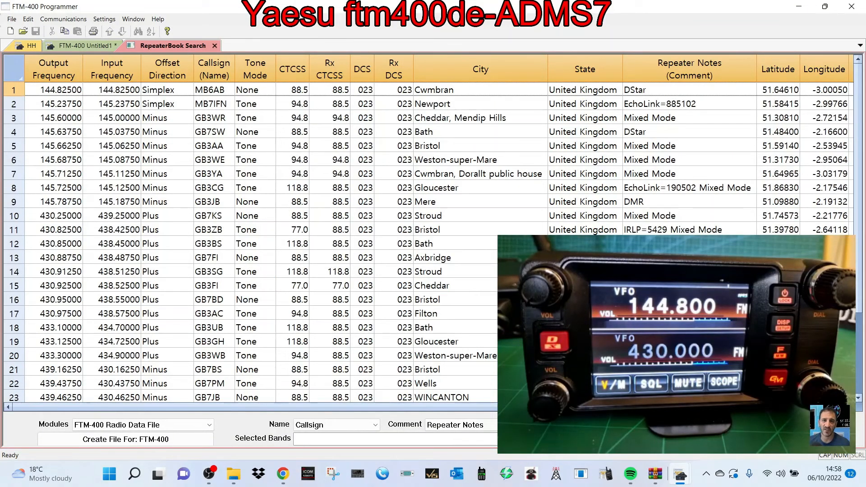
- Copy all the RepeaterBook search results and paste them into the FTM-400 Untitled1 file starting at channel 4 of Band A Memories
key("ctrl+a")
right_click(152, 161)
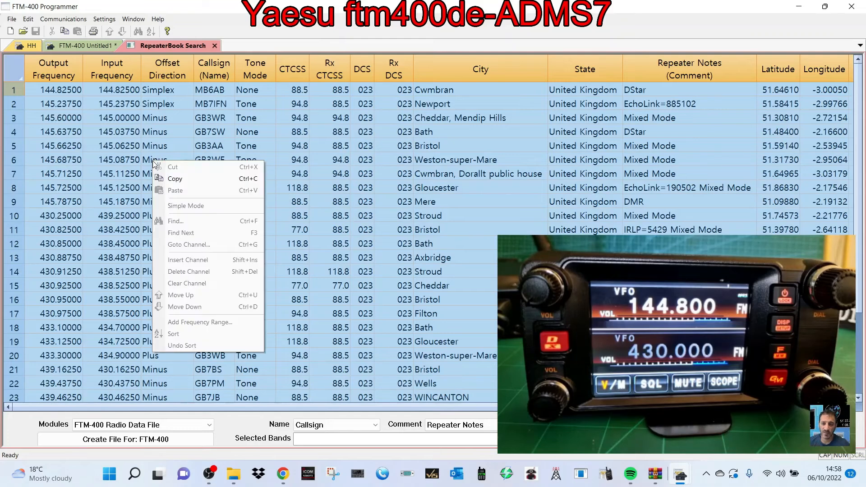
left_click(183, 179)
left_click(69, 44)
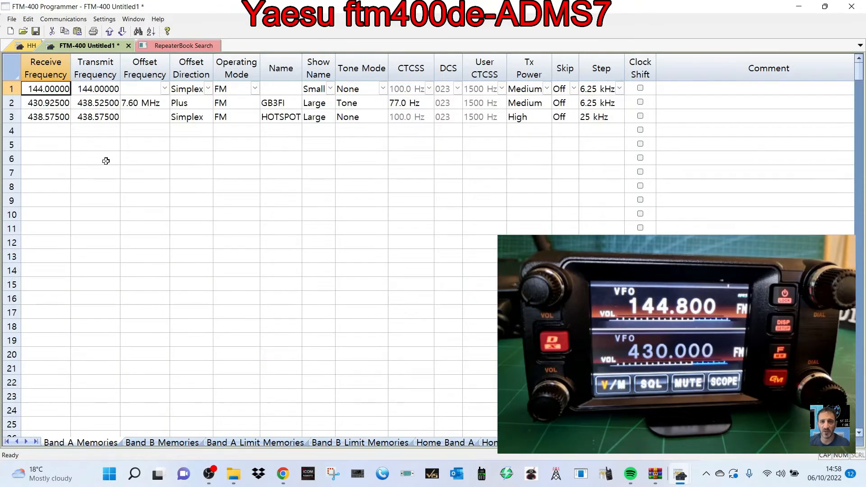
left_click(11, 130)
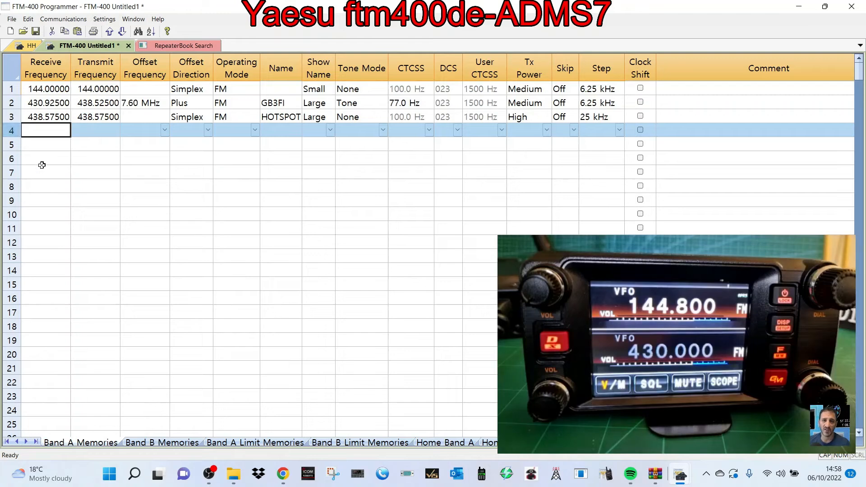
right_click(42, 165)
left_click(69, 194)
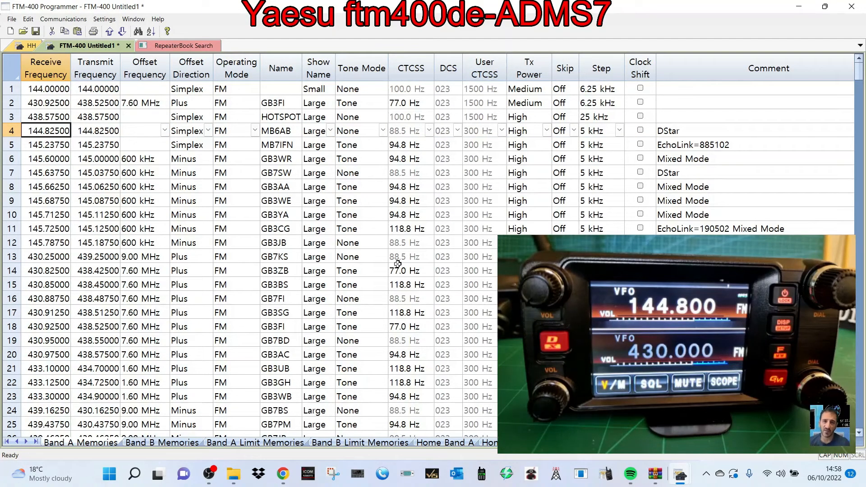
- Insert a new channel at row 4 of Band A Memories with a receive frequency of 144.80000
left_click(12, 20)
mouse_move(35, 23)
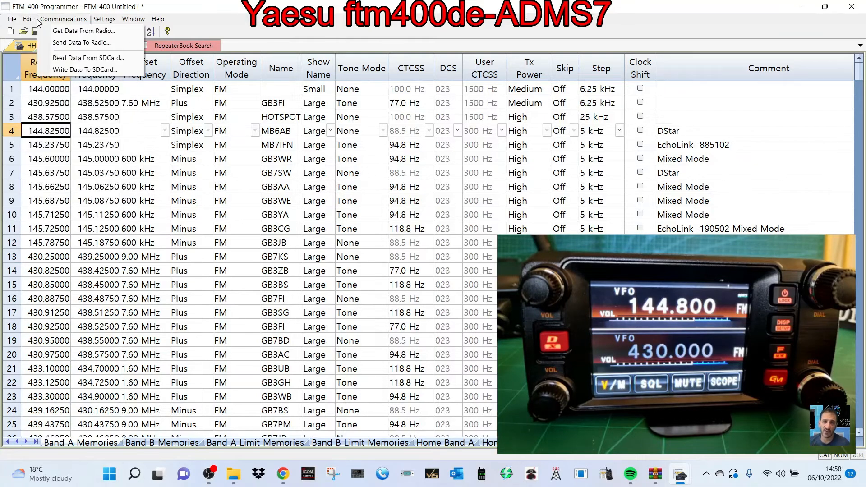
left_click(55, 123)
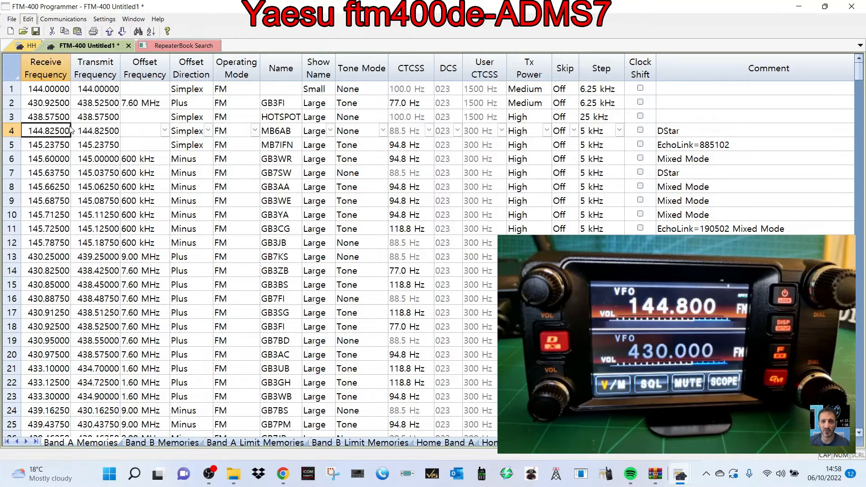
type("144.80000")
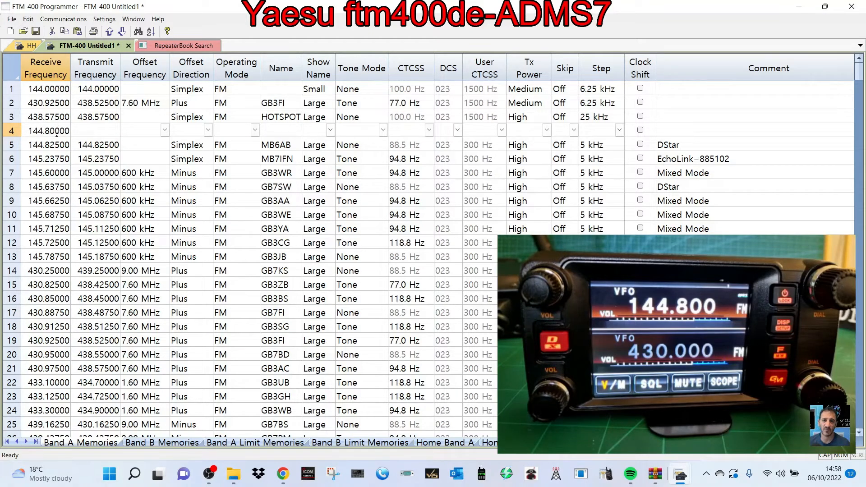
left_click(88, 127)
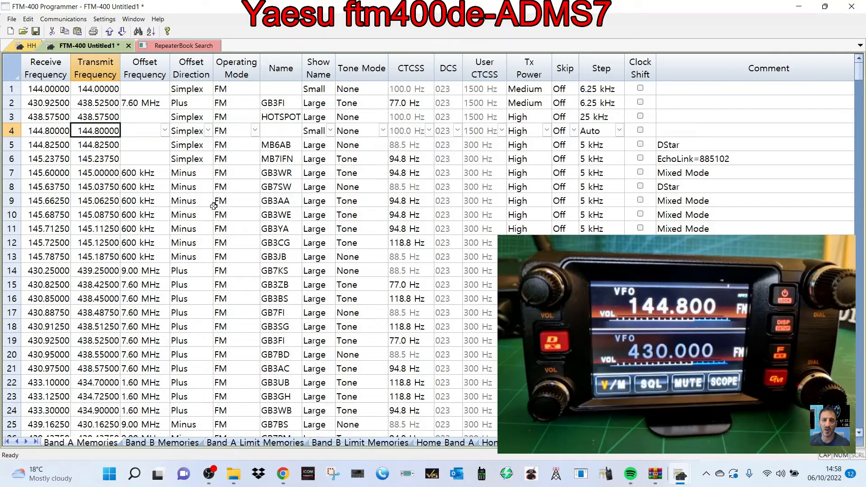
- Try to send the FTM-400 Untitled1 data to the radio, retry the transfer once and cancel it
left_click(63, 18)
left_click(72, 39)
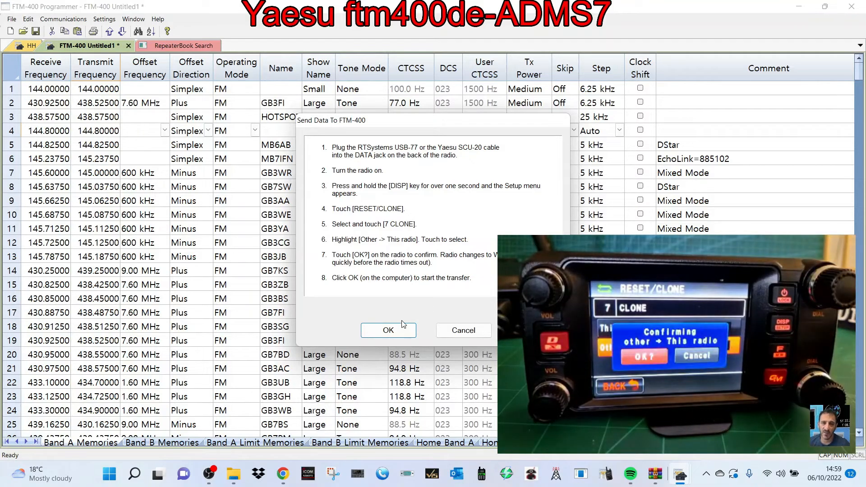
left_click(387, 331)
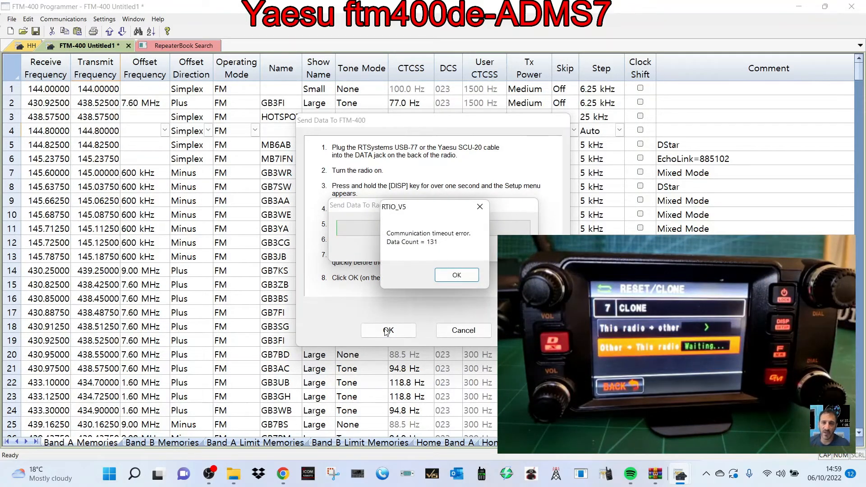
left_click(458, 277)
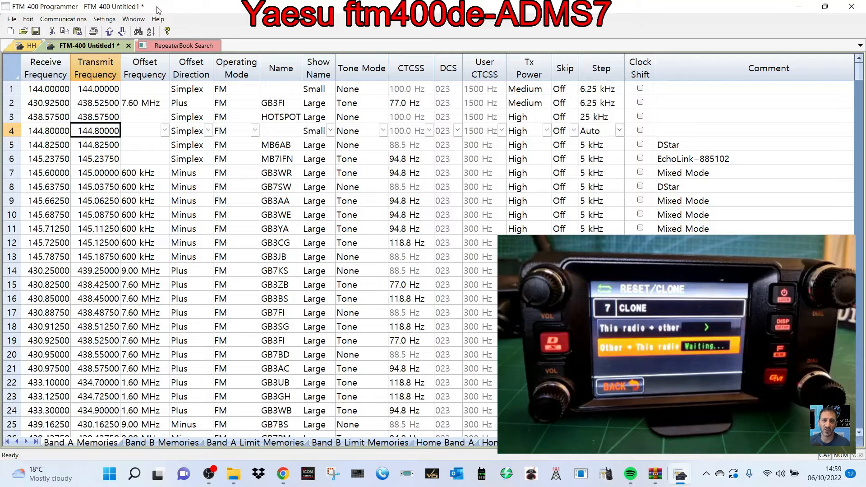
left_click(63, 19)
left_click(75, 43)
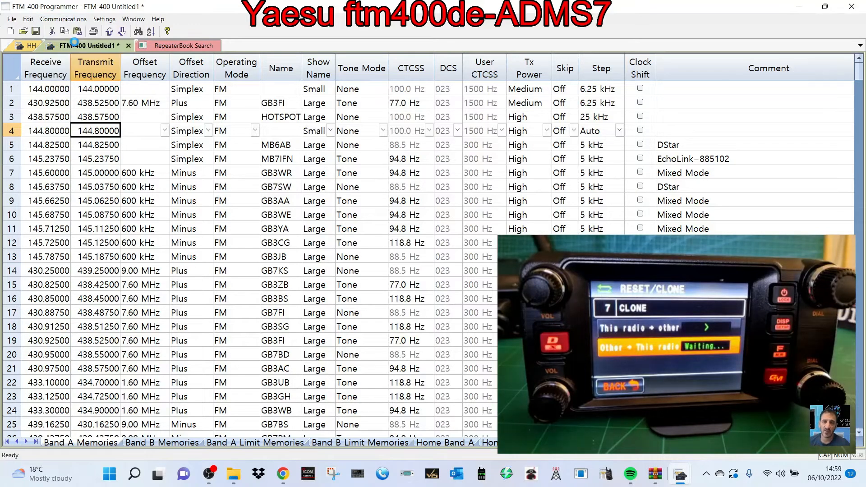
left_click(399, 337)
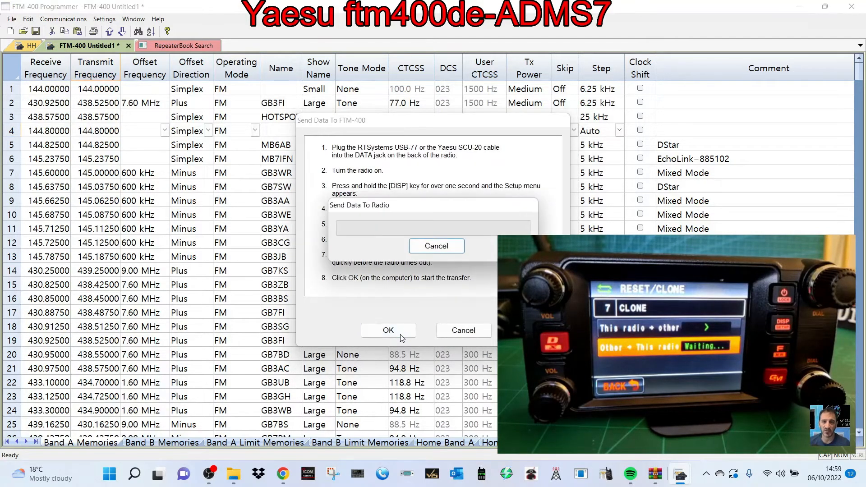
left_click(437, 247)
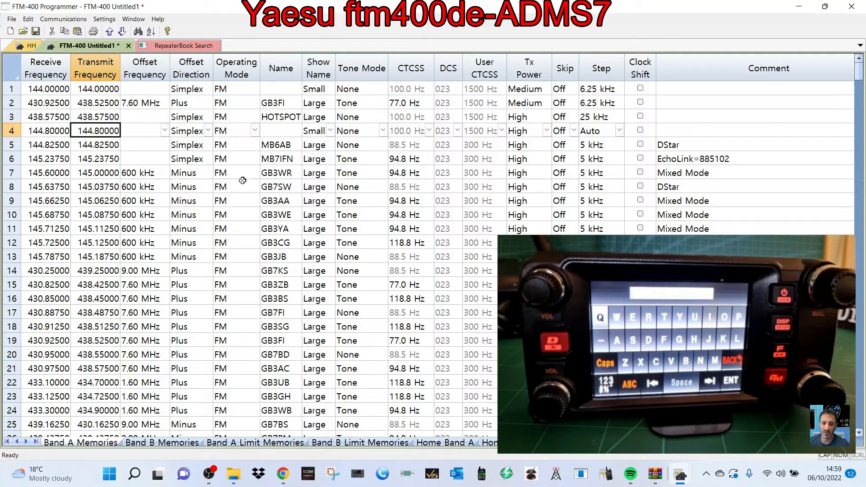
left_click(157, 47)
left_click(93, 44)
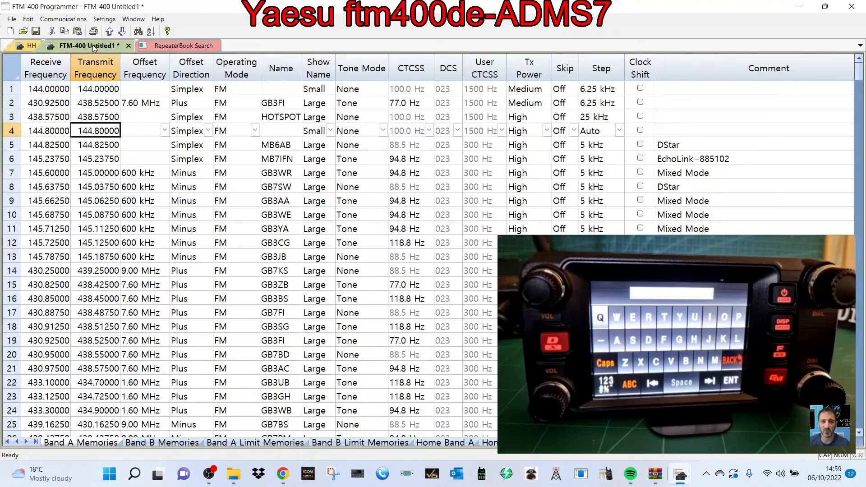
left_click(22, 47)
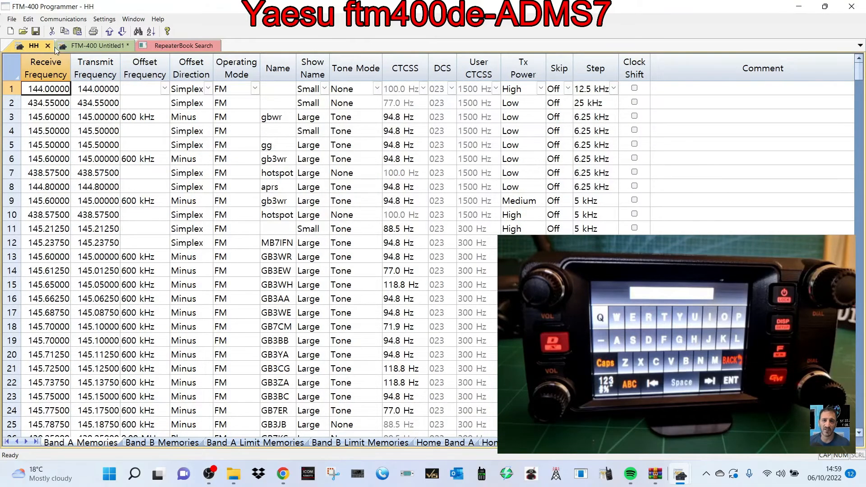
left_click(85, 45)
left_click(178, 43)
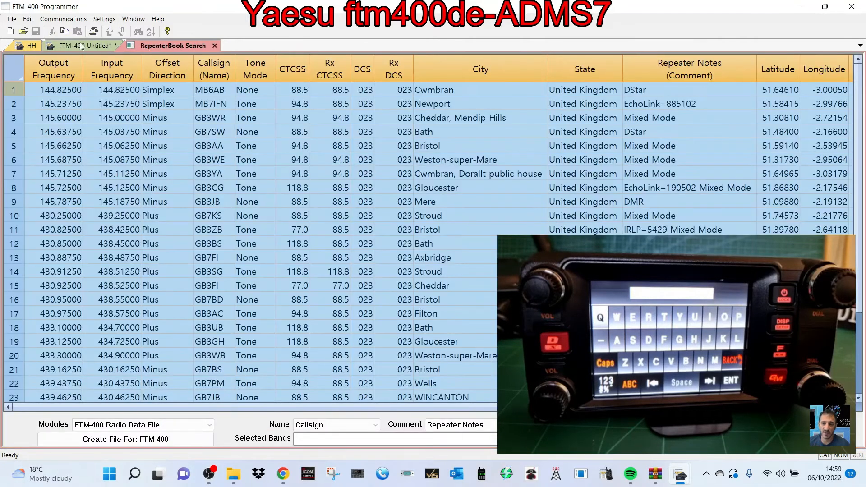
- Switch to the HH file and send its data to the FTM-400 radio
left_click(24, 46)
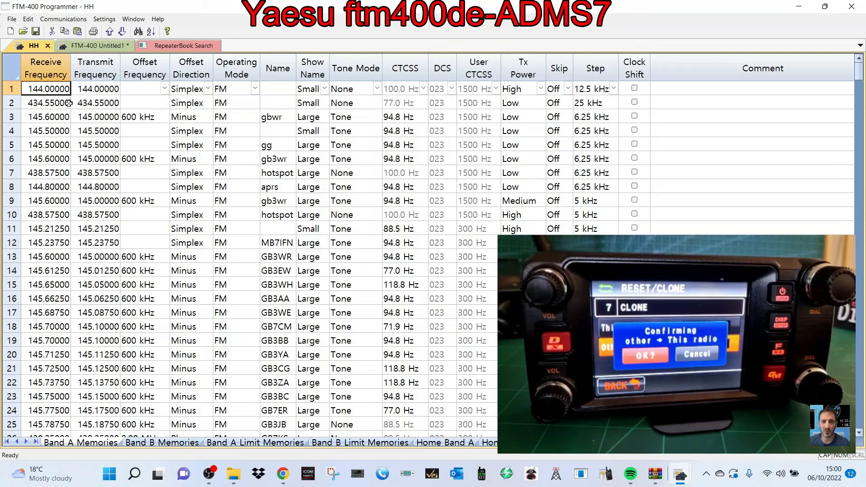
left_click(63, 19)
left_click(81, 38)
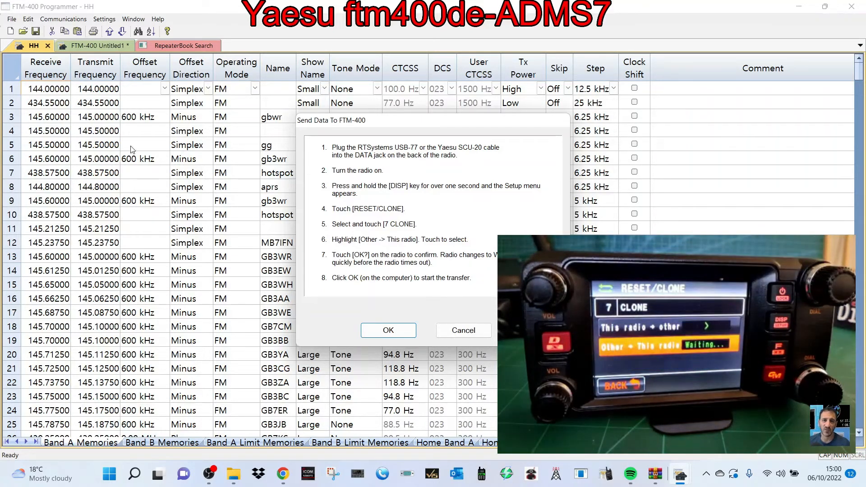
left_click(392, 333)
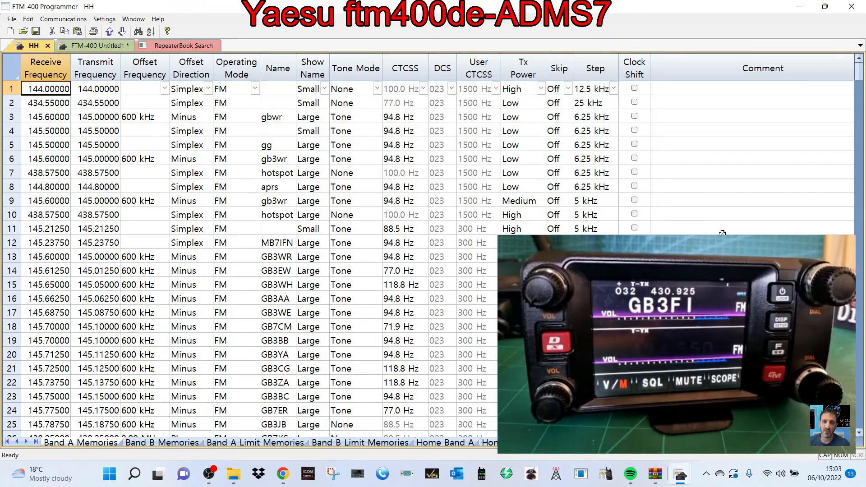
left_click(111, 20)
left_click(15, 18)
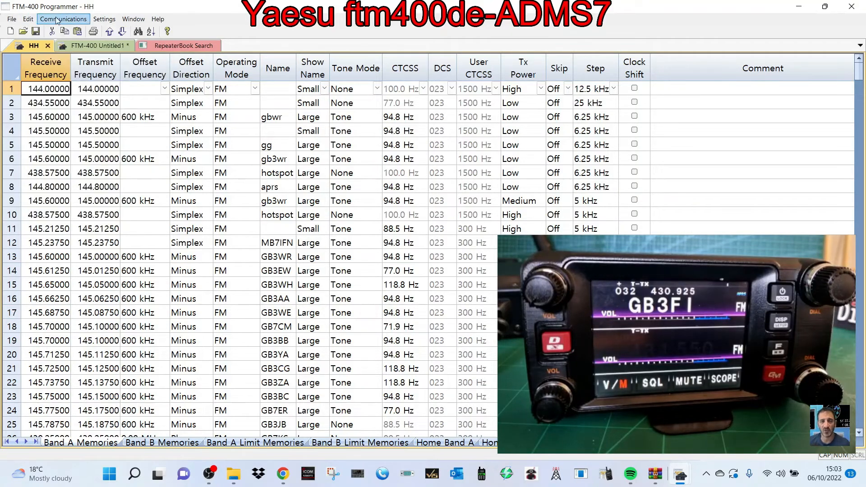
scroll(257, 245, "down", 4)
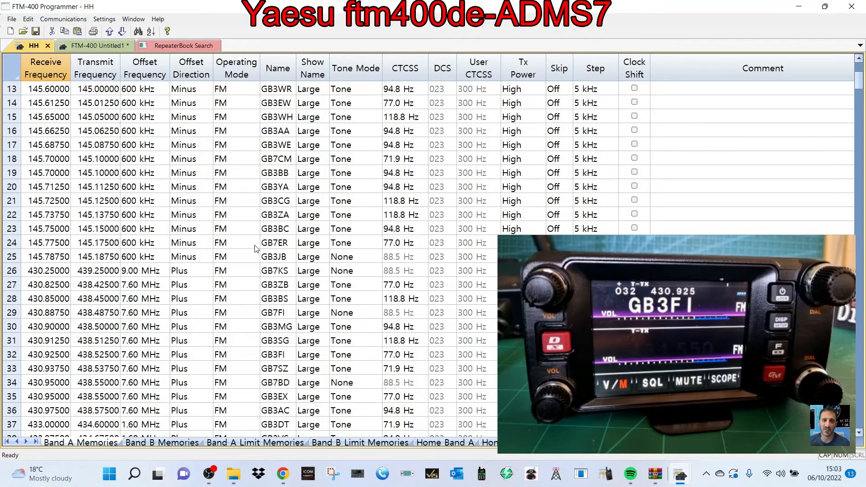
scroll(226, 229, "up", 4)
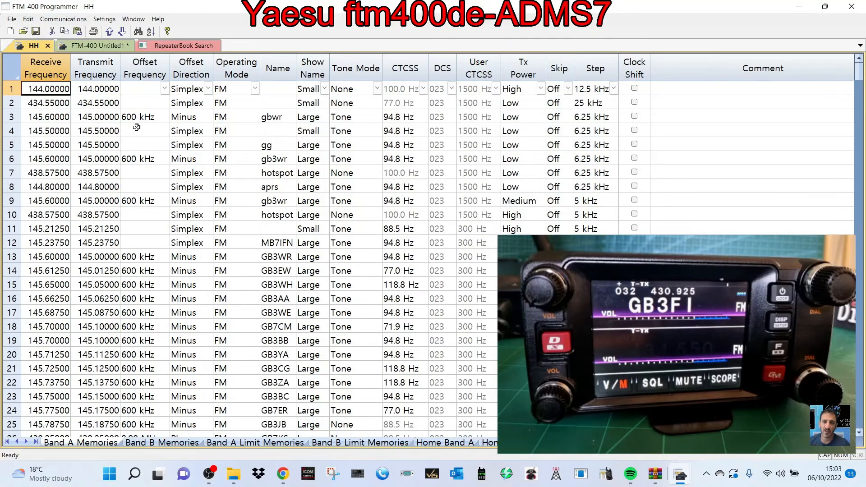
- Switch to the ADMS-7 programmer, try to get the data from the FTM-400D and close the transfer dialog
left_click(824, 6)
left_click(239, 36)
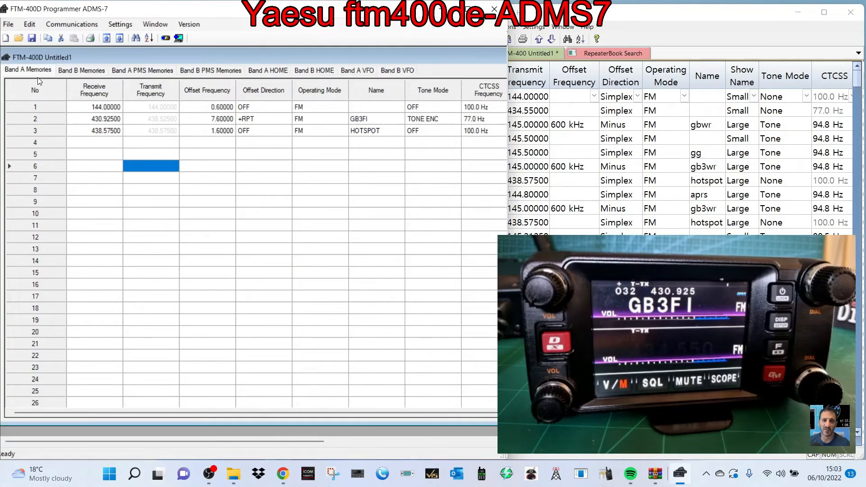
left_click(64, 25)
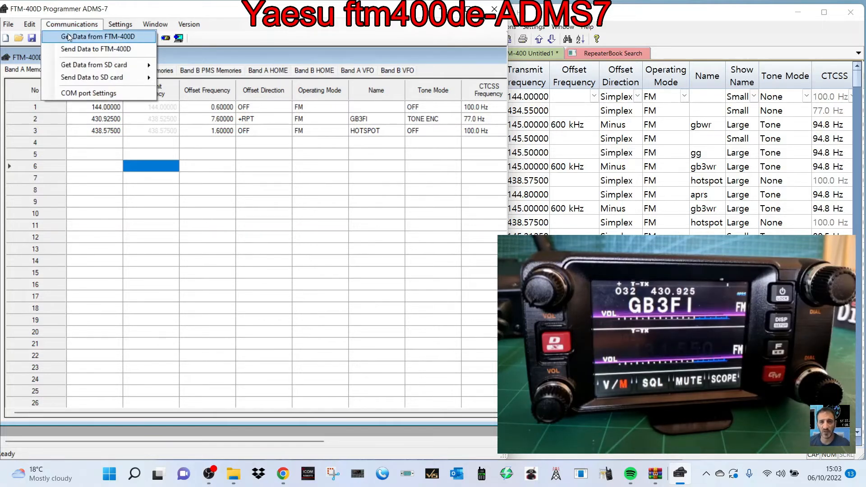
left_click(67, 36)
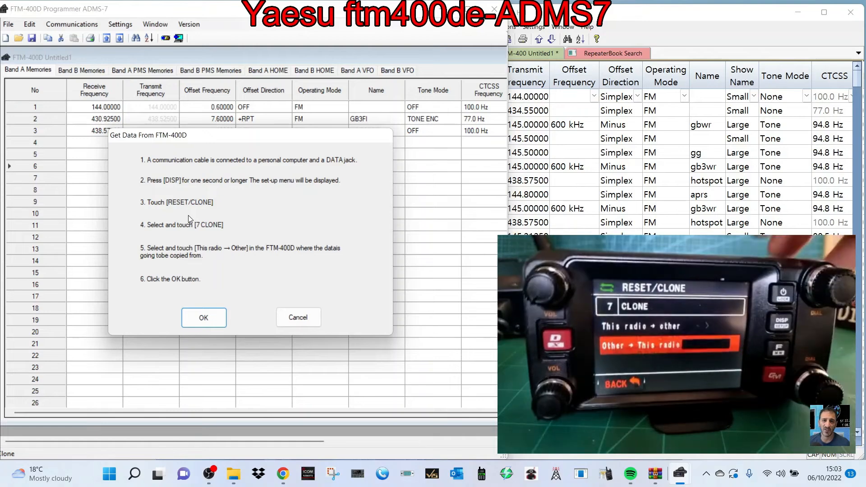
left_click(204, 318)
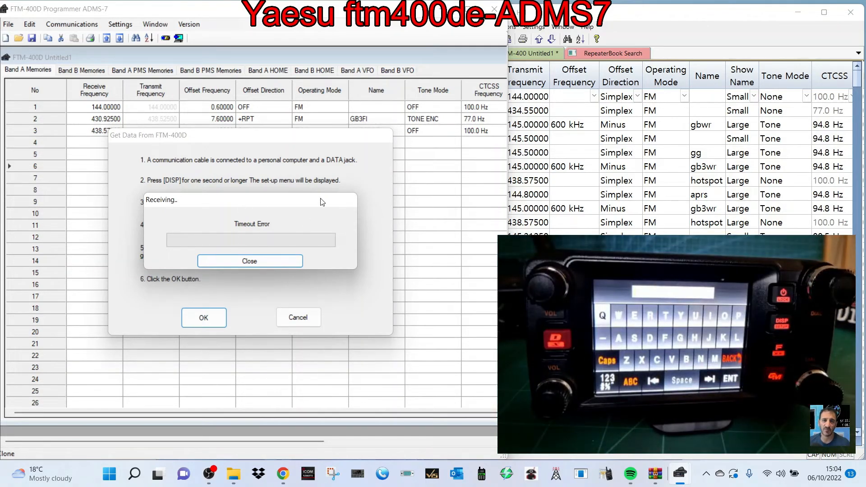
left_click(271, 262)
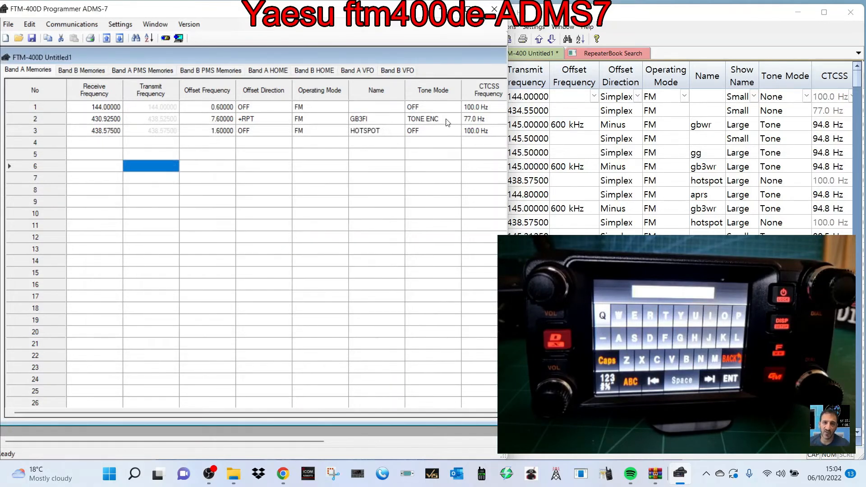
- Return to the RT Systems FTM-400 Programmer, maximize it and send the HH file's data to the radio again
left_click_drag(309, 10, 277, 14)
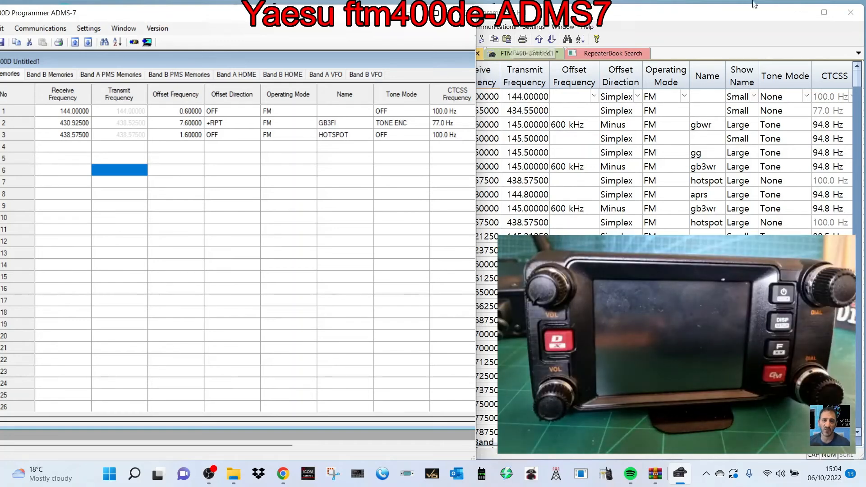
left_click(711, 17)
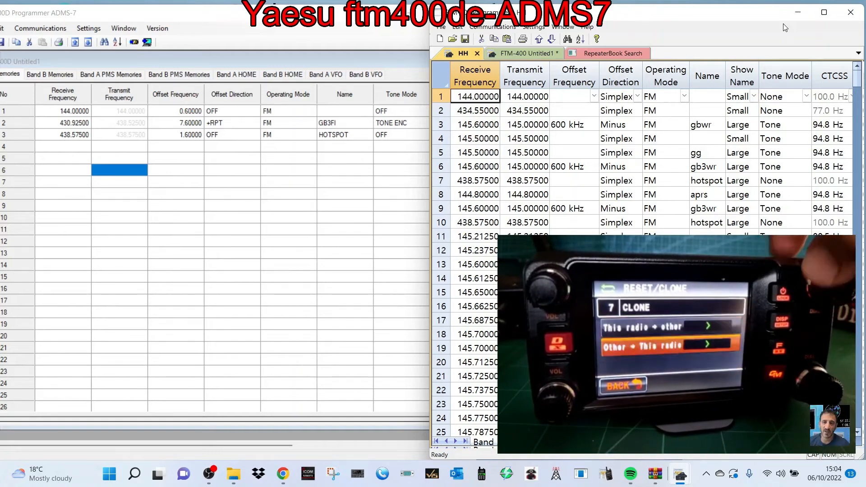
left_click(827, 15)
left_click(76, 23)
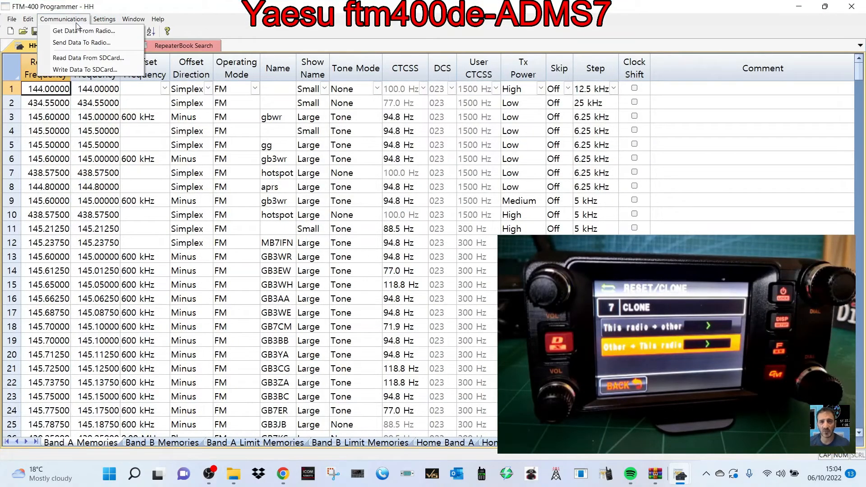
left_click(68, 37)
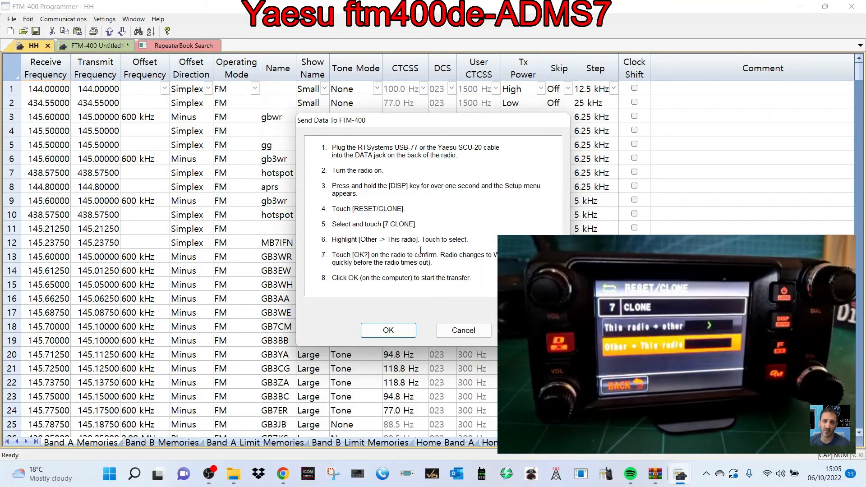
left_click(399, 328)
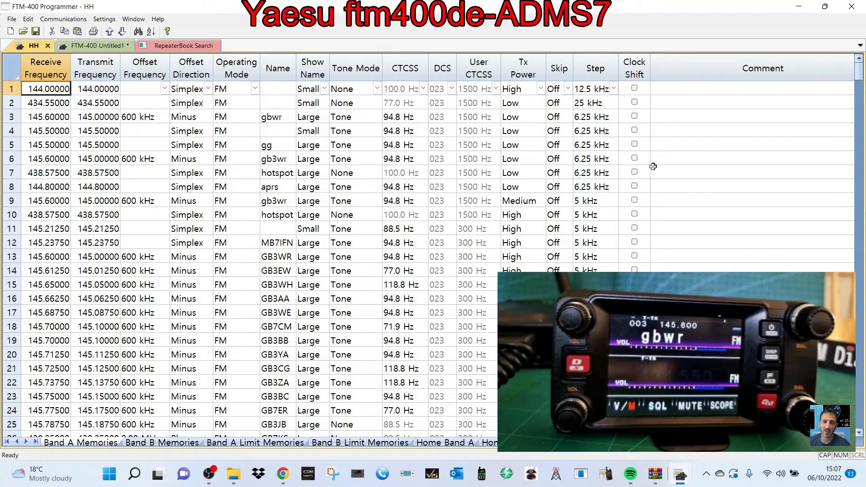
- Reduce the FTM-400 Programmer window from full screen and switch to the ADMS-7 programmer behind it
left_click(824, 6)
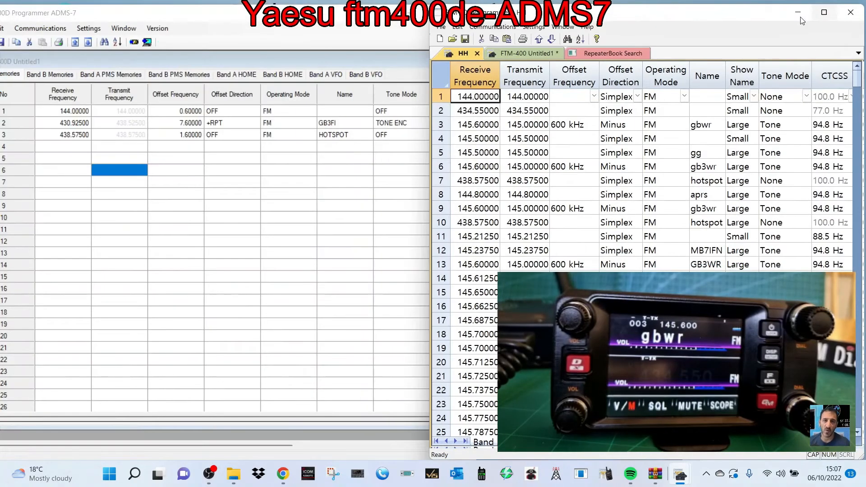
left_click(247, 217)
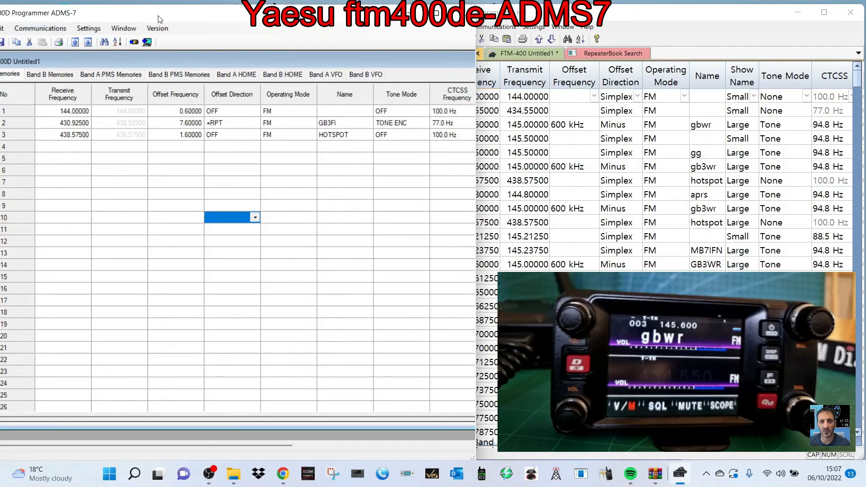
left_click_drag(197, 13, 218, 13)
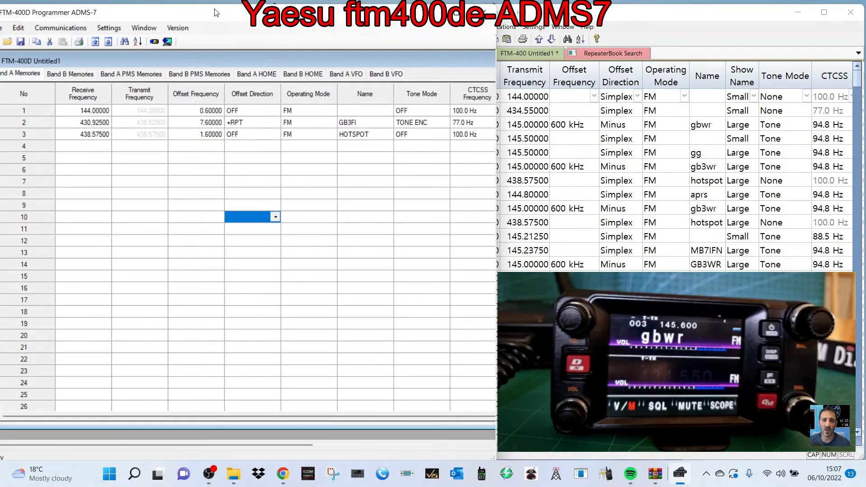
left_click(58, 29)
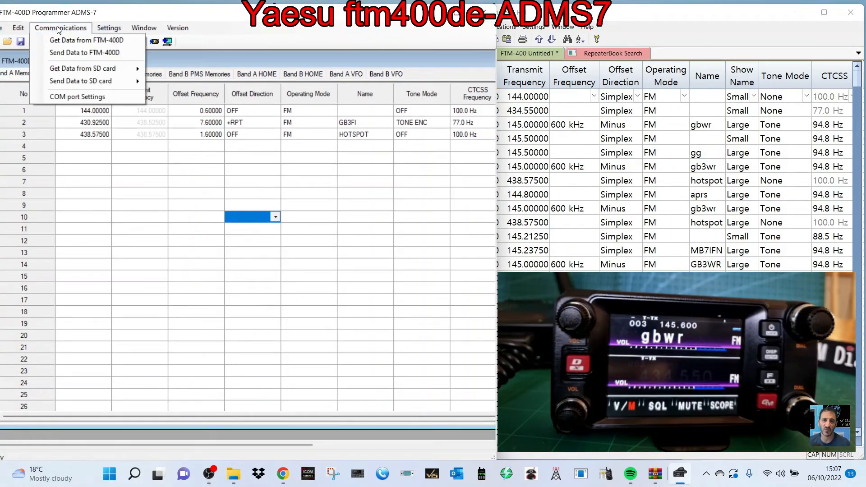
left_click(74, 51)
left_click(285, 319)
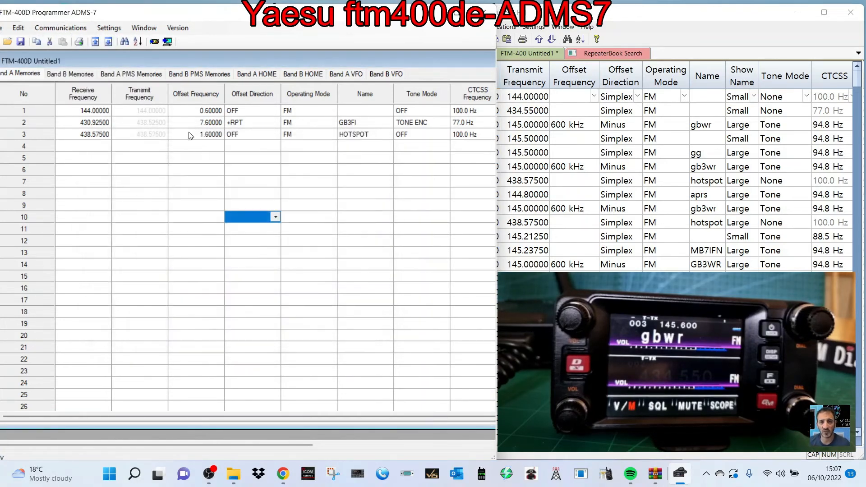
- Get the data from the FTM-400D radio, close the transfer dialog and look through the Band A memories
left_click(67, 30)
left_click(72, 42)
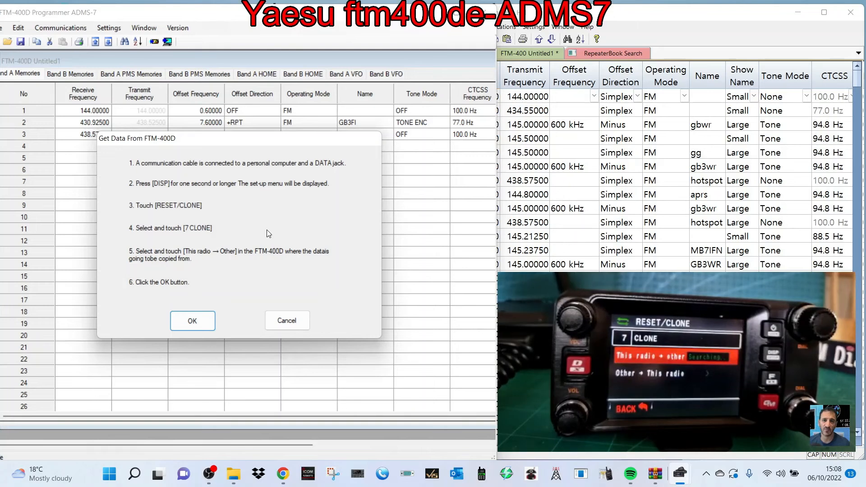
left_click(191, 322)
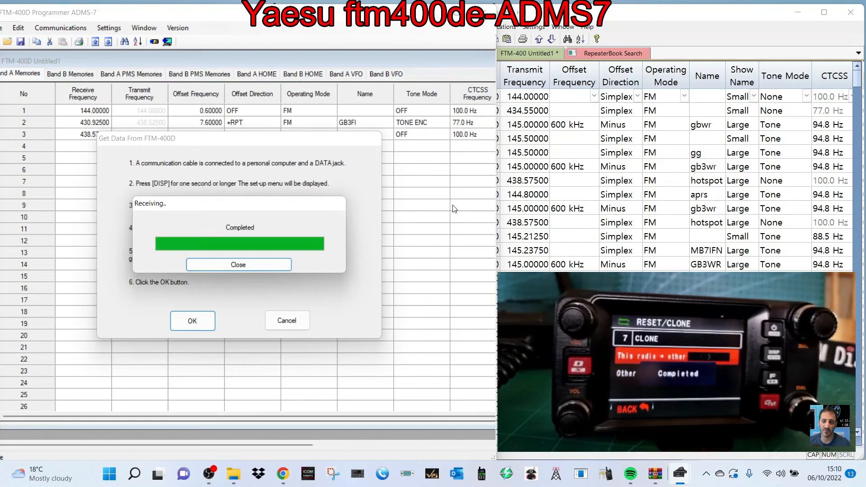
left_click(243, 264)
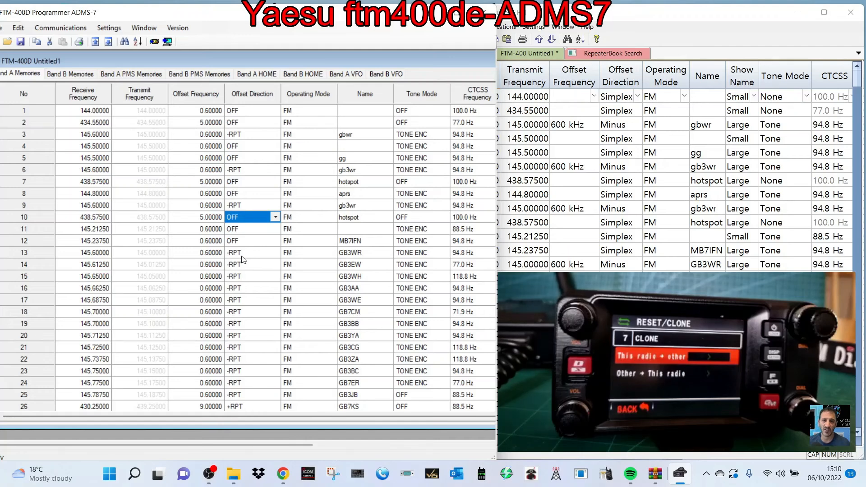
scroll(242, 259, "down", 11)
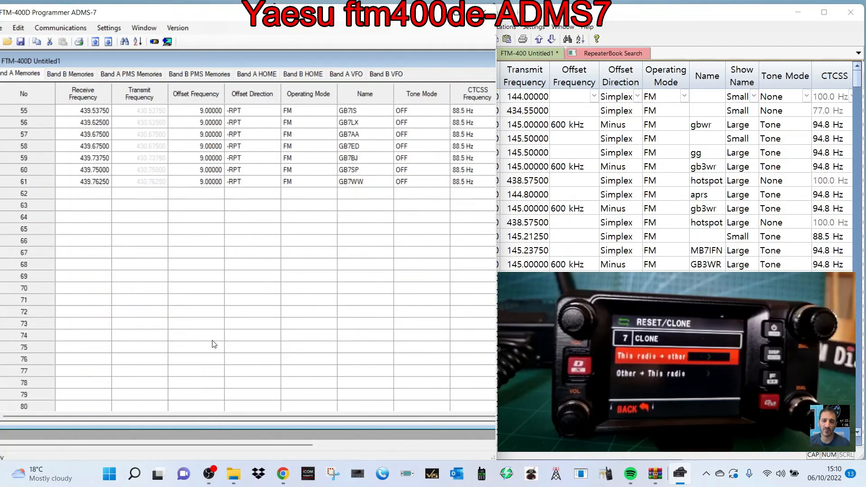
scroll(211, 340, "up", 11)
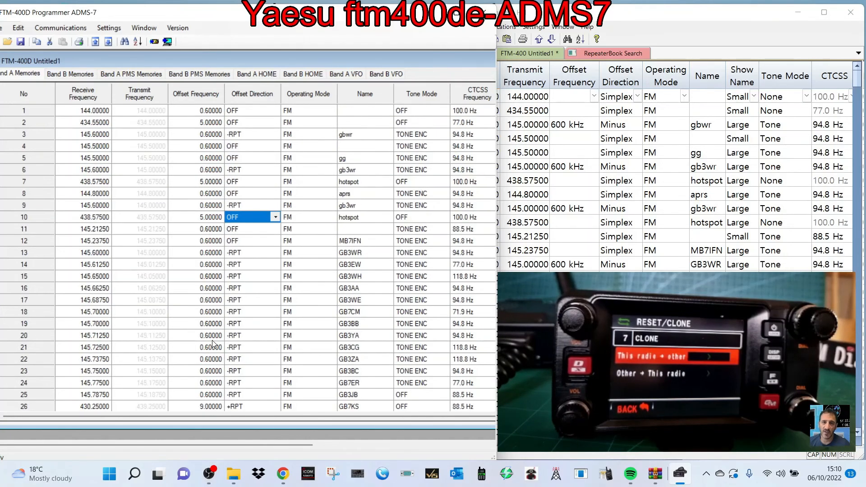
- Open the set mode settings, view the APRS settings and close the dialog
left_click(104, 27)
left_click(118, 39)
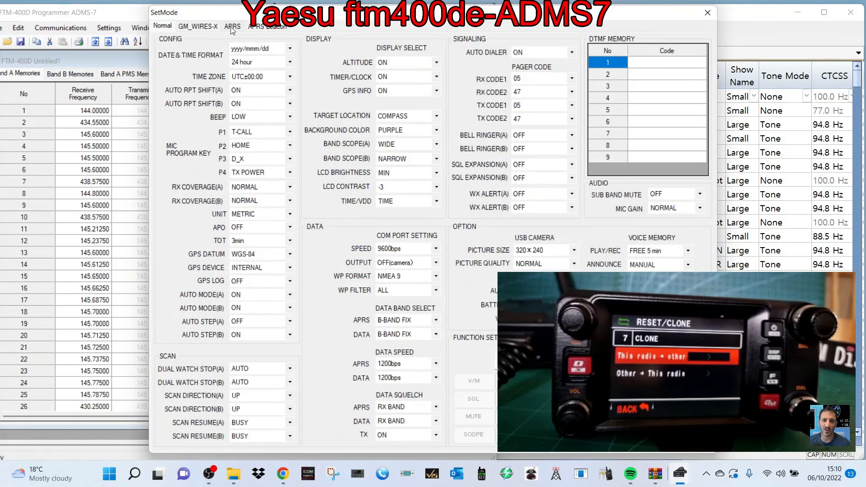
left_click(231, 27)
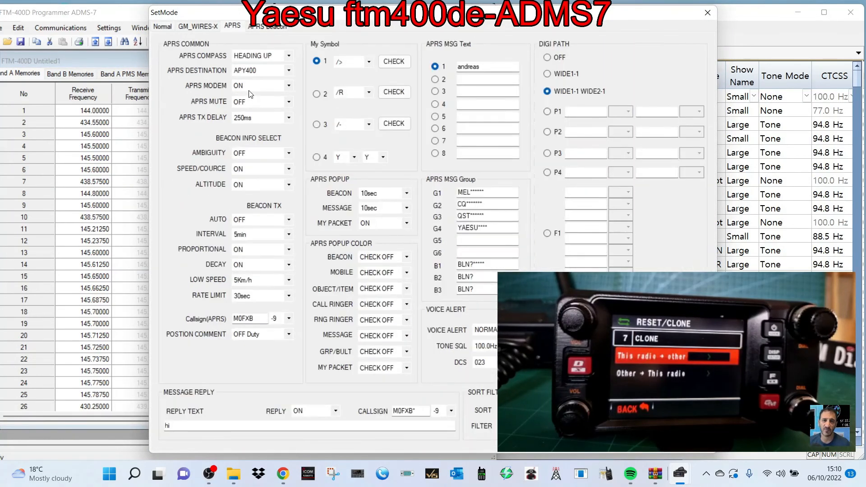
left_click(707, 15)
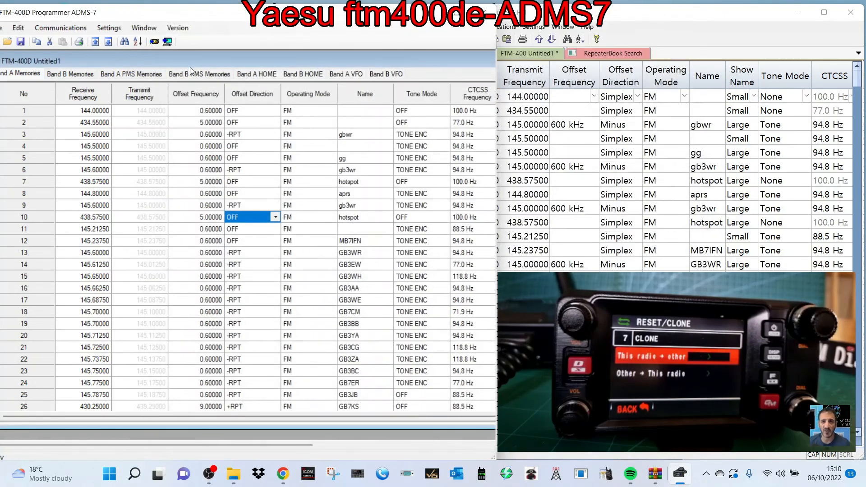
- Save the memory file as FTM-400D Untitled1 in the ftm400 folder on the Desktop
left_click_drag(220, 5, 220, 4)
left_click(21, 41)
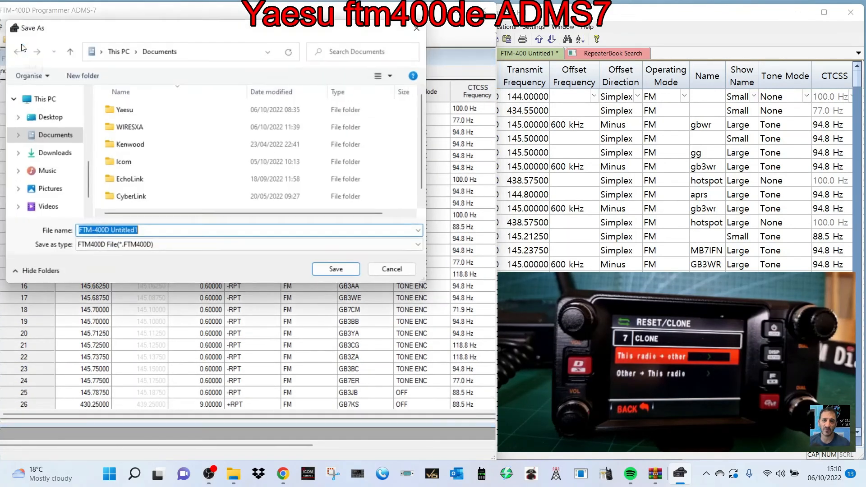
scroll(225, 166, "down", 1)
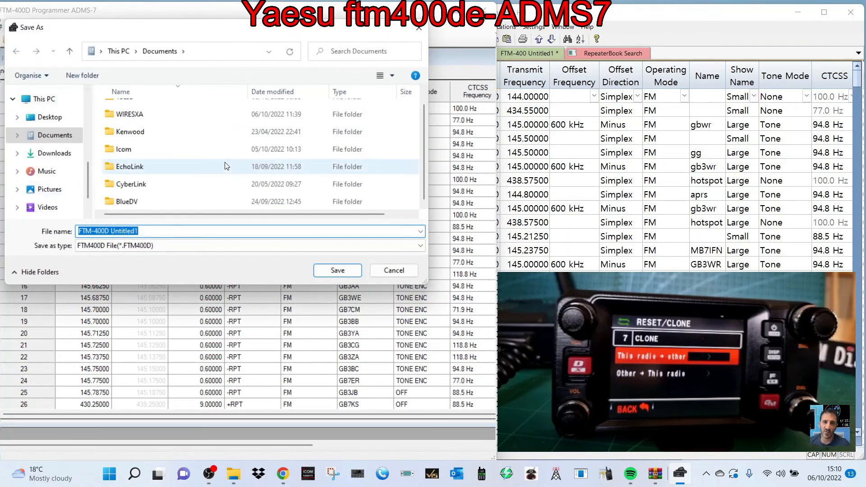
scroll(224, 166, "up", 1)
left_click(33, 116)
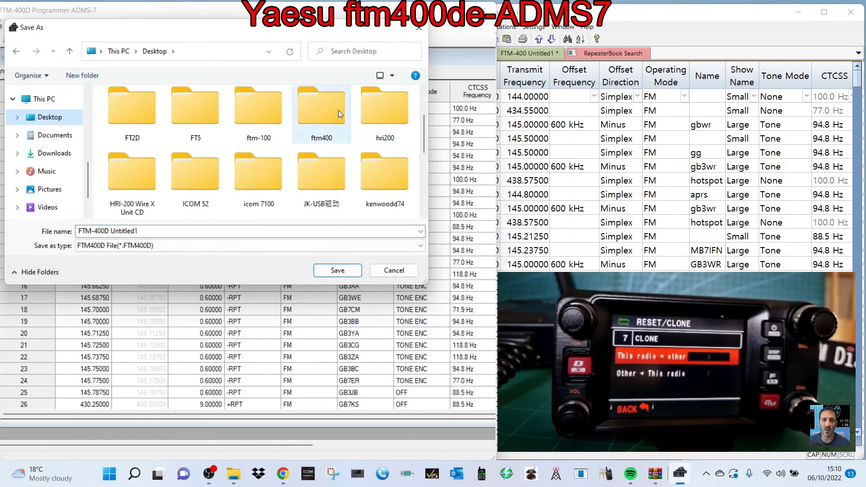
left_click(321, 106)
left_click(342, 270)
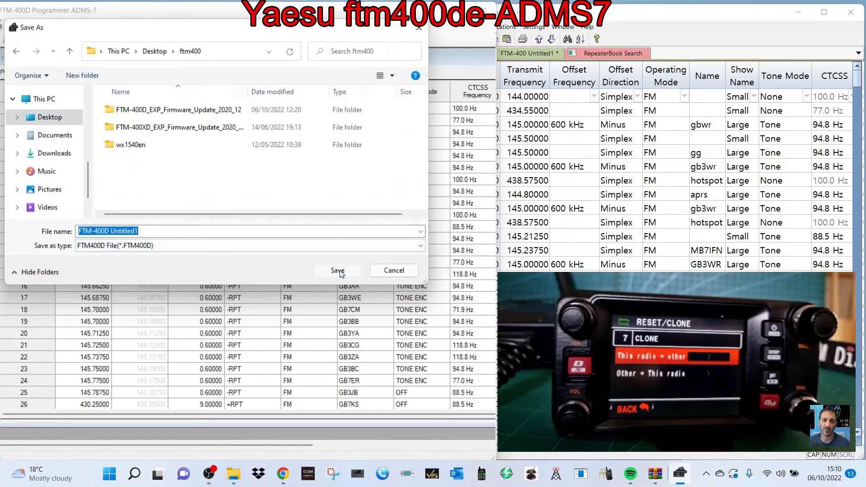
left_click(338, 271)
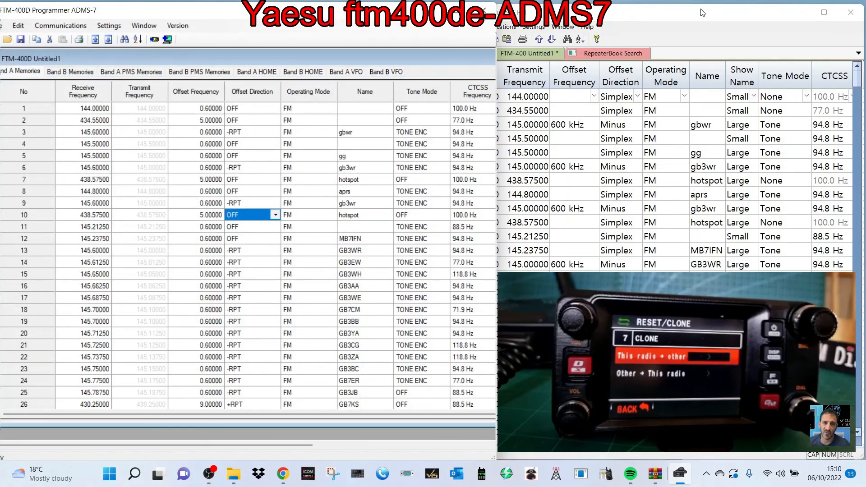
- Switch to the RT Systems FTM-400 Programmer, maximize it and save the HH file
left_click(714, 7)
left_click(827, 13)
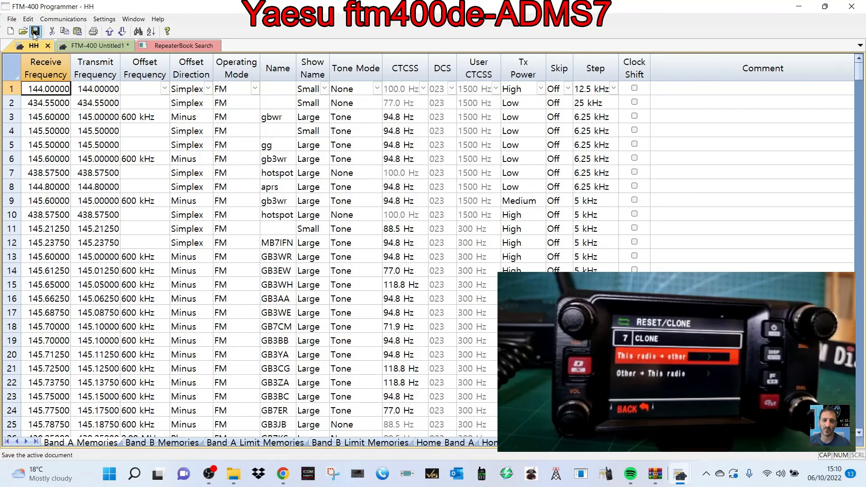
left_click(12, 19)
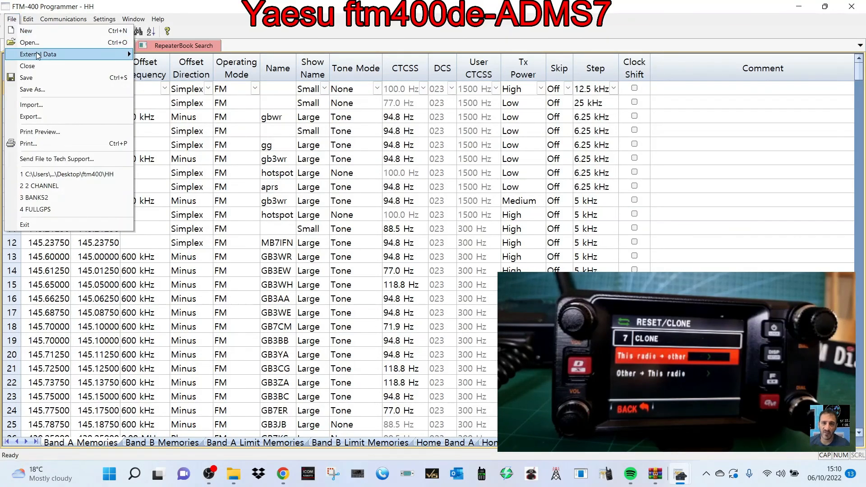
left_click(36, 81)
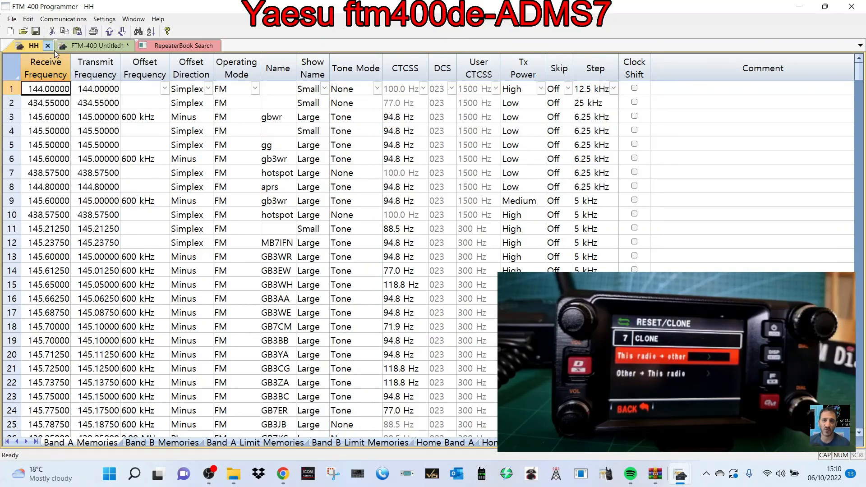
- Save the FTM-400 Untitled1 file as RT in the ftm400 folder
left_click(82, 47)
left_click(160, 46)
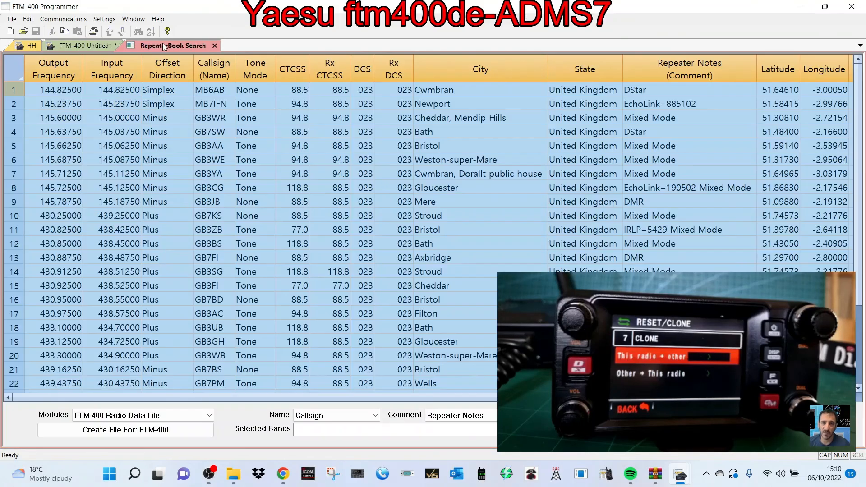
left_click(90, 45)
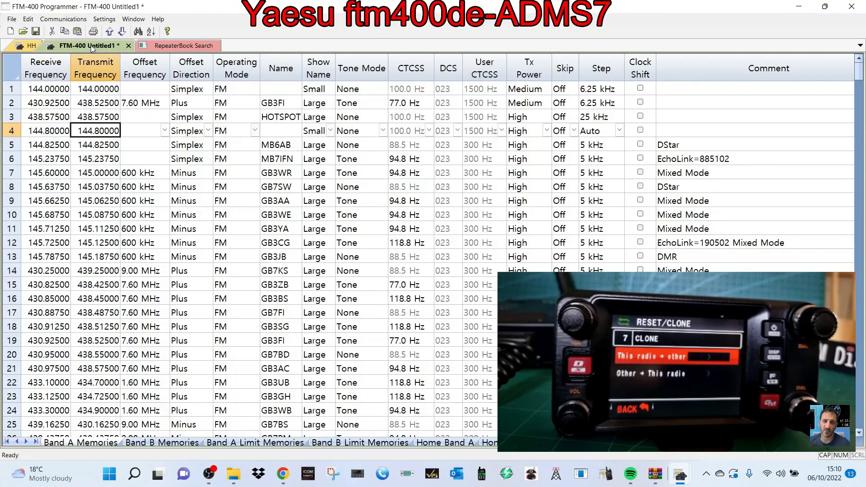
left_click(36, 32)
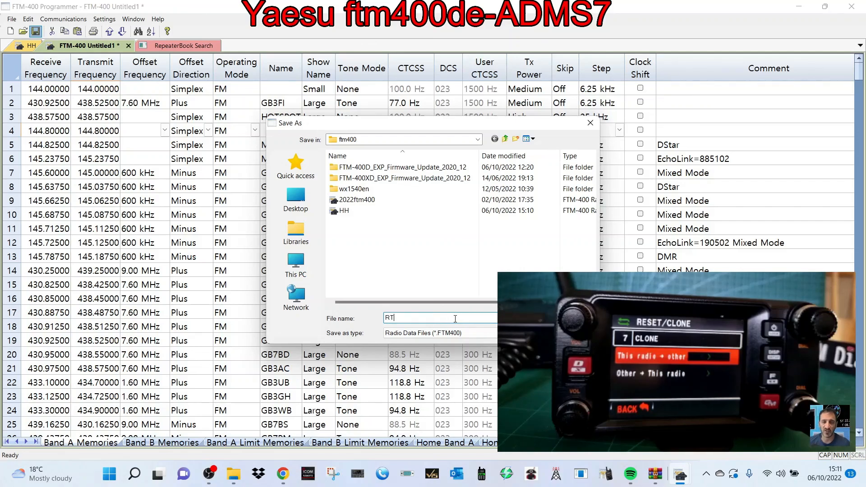
key("Return")
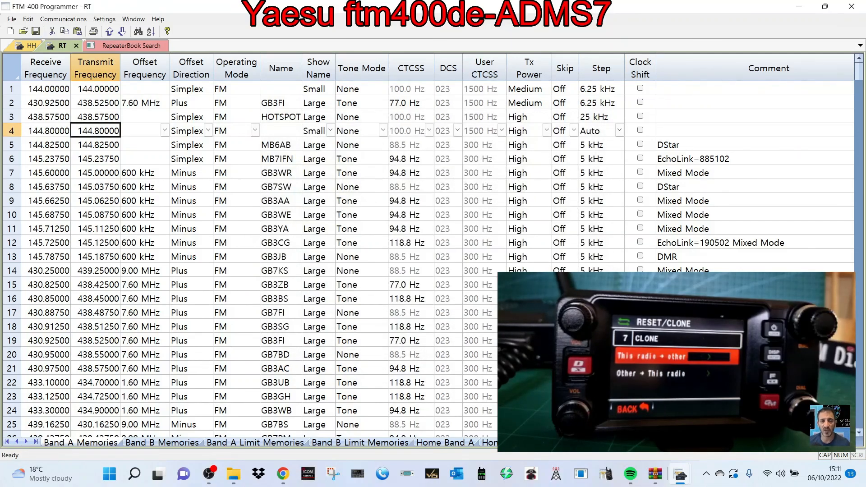
- Reduce the FTM-400 Programmer from full screen, switch to the ADMS-7 programmer and narrow its window to sit beside the other
left_click(824, 6)
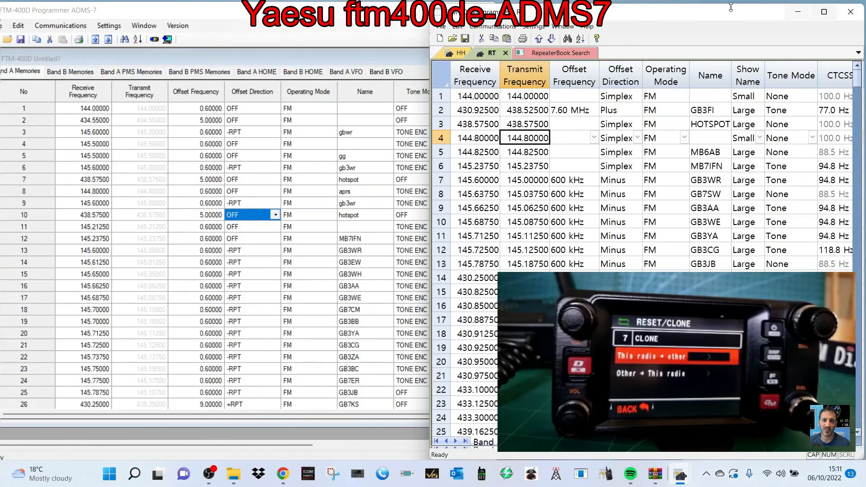
left_click(337, 24)
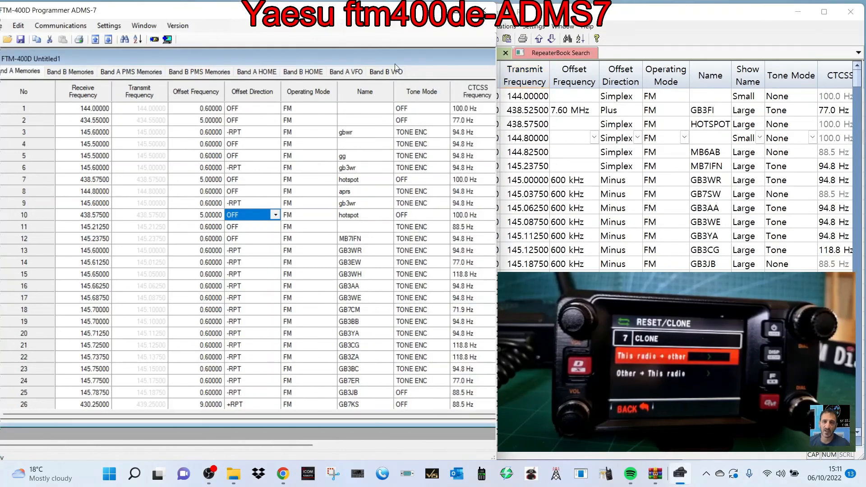
left_click_drag(495, 132, 440, 133)
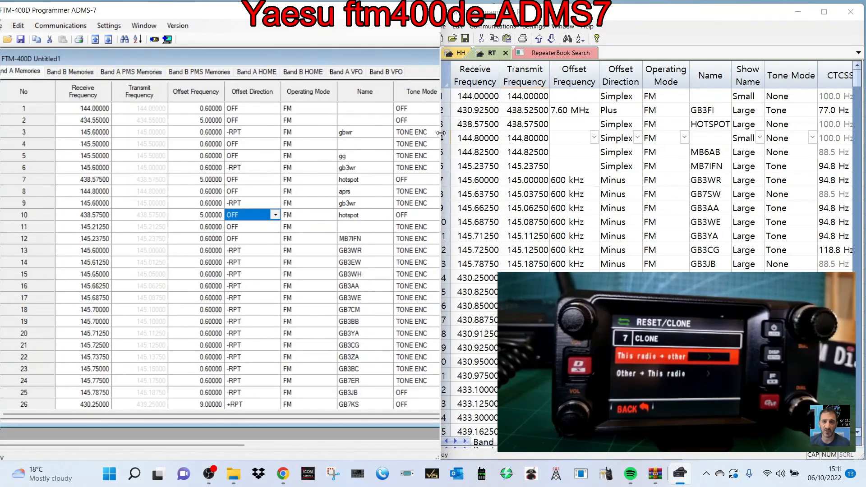